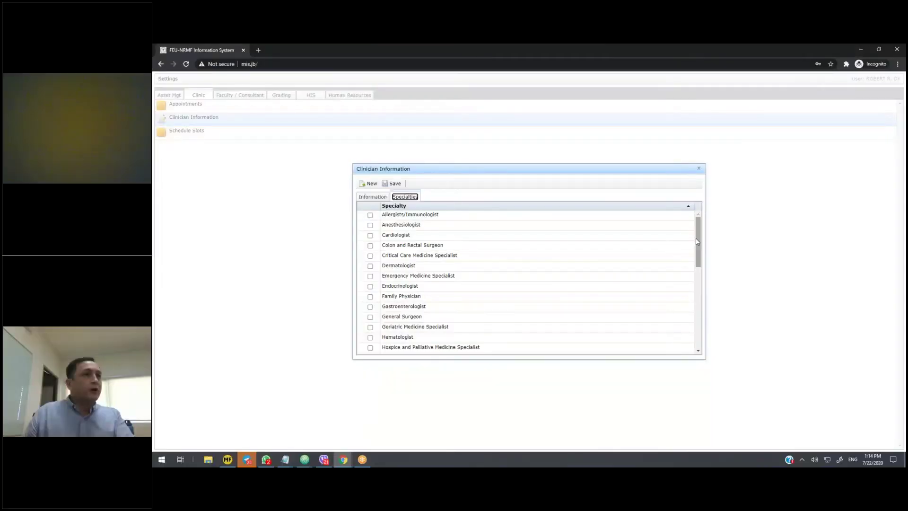
Review the clinician's specialties list and general information, and close the clinician record.
left_click_drag(696, 242, 690, 336)
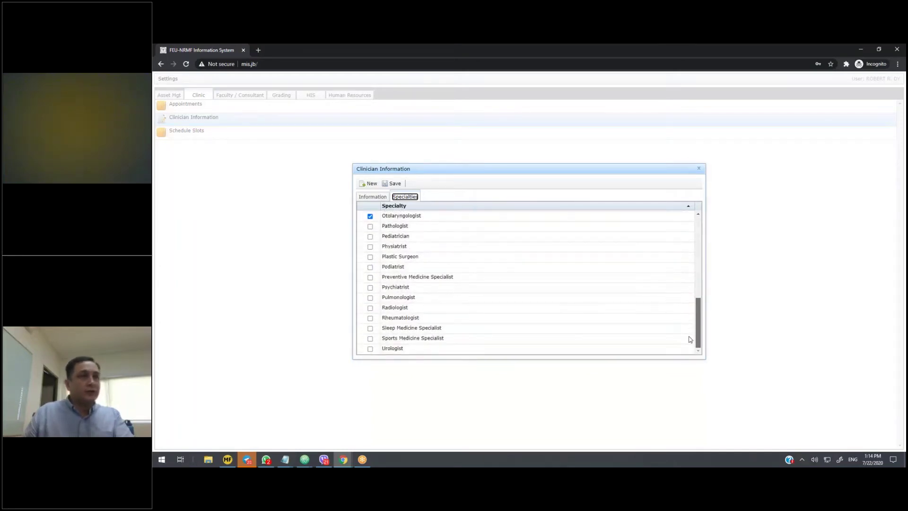
left_click_drag(694, 339, 697, 243)
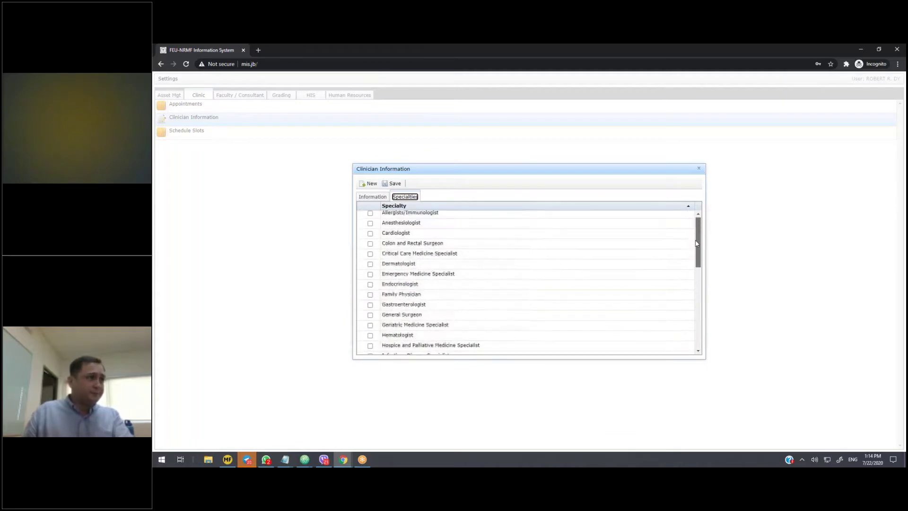
left_click(386, 200)
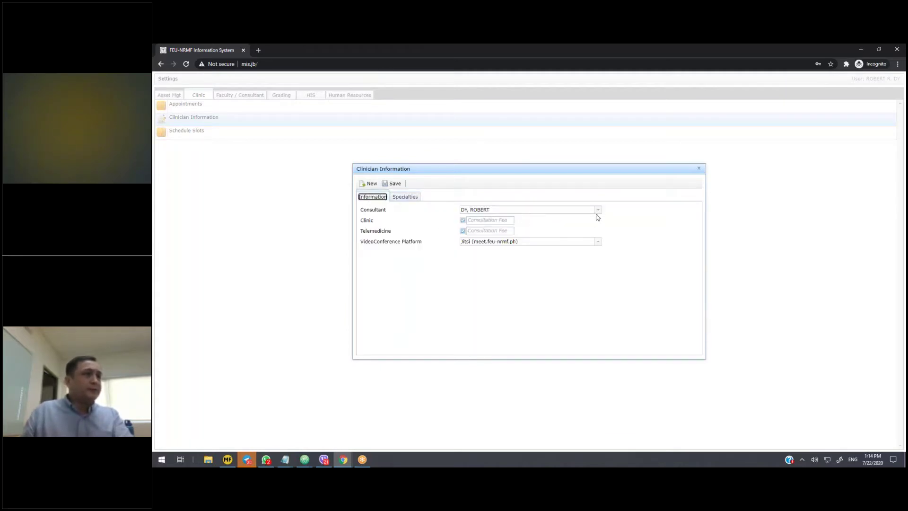
left_click(699, 168)
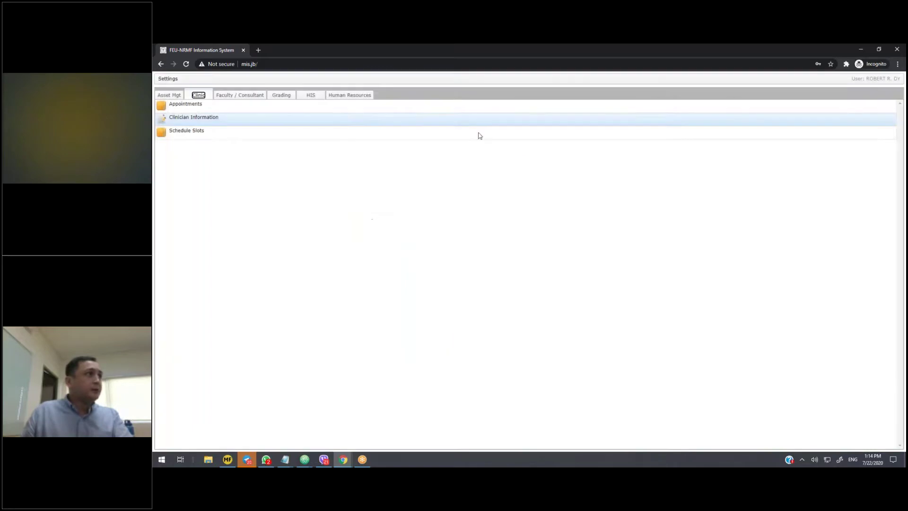
Open the clinic's schedule slots and start a new appointment schedule.
left_click(347, 135)
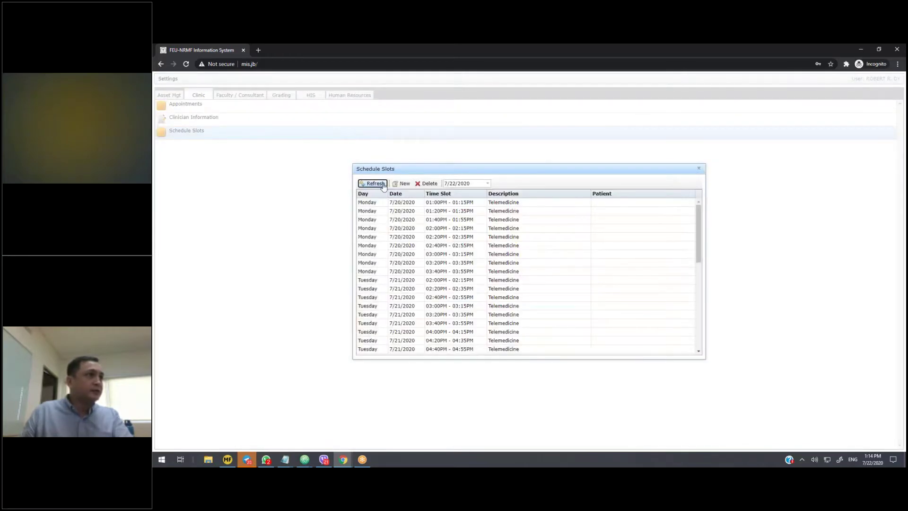
left_click(395, 184)
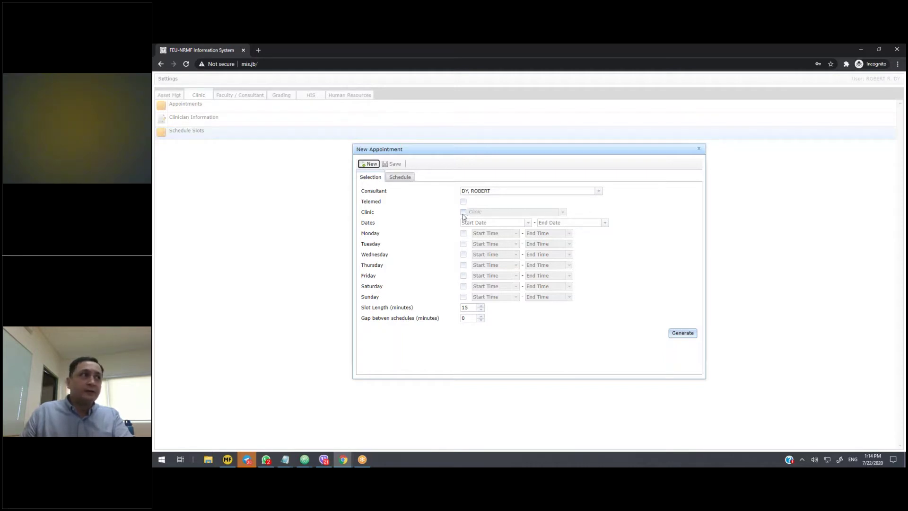
left_click(463, 213)
left_click(563, 212)
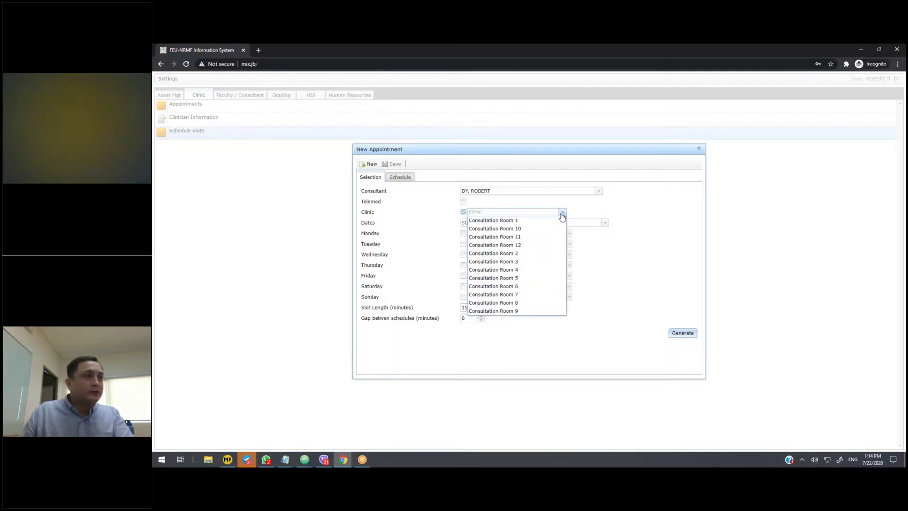
left_click(463, 213)
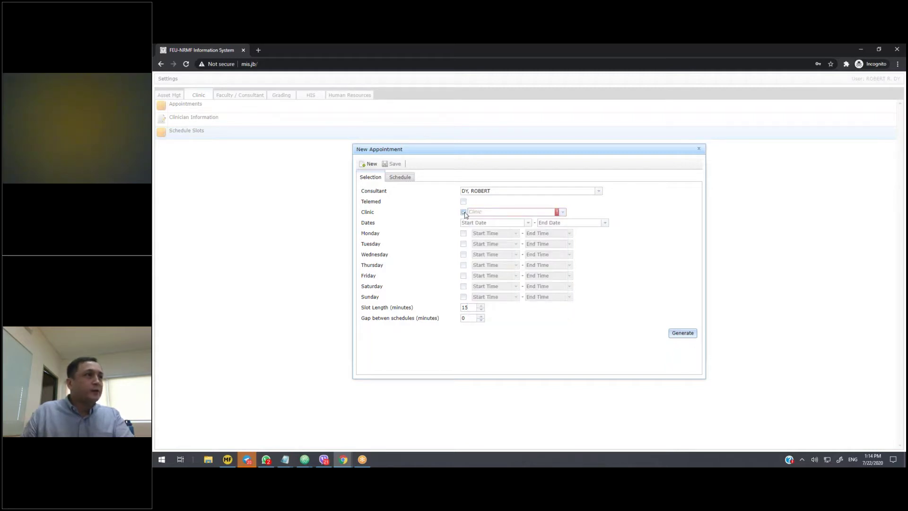
left_click(463, 213)
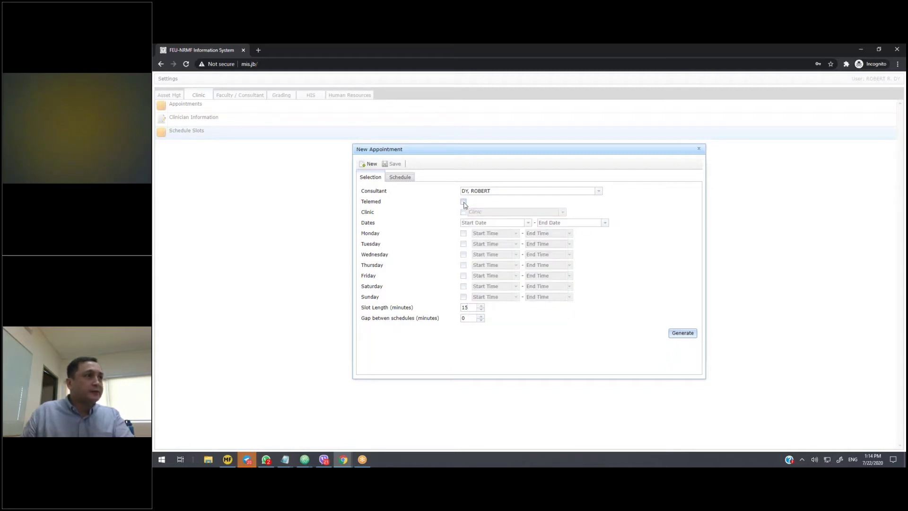
Mark the new schedule as Telemed and set its dates from 7/27/2020 to 7/31/2020.
left_click(464, 202)
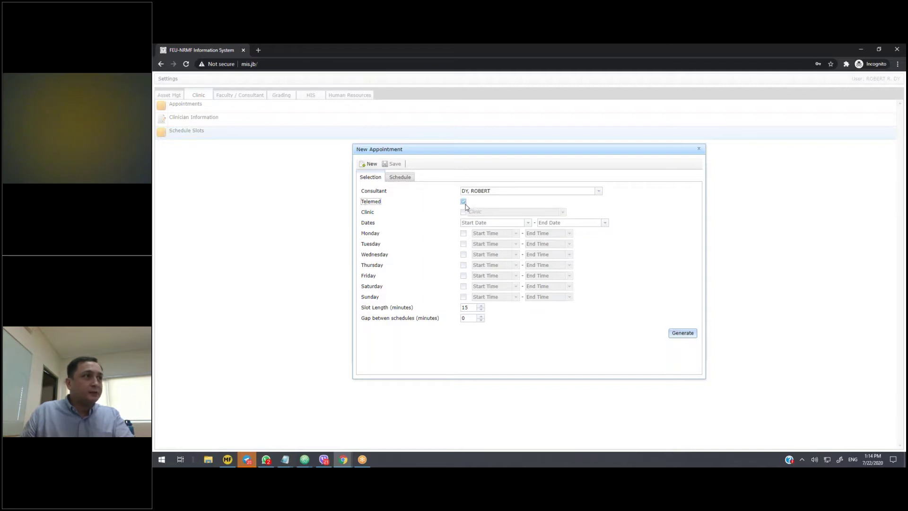
left_click(492, 222)
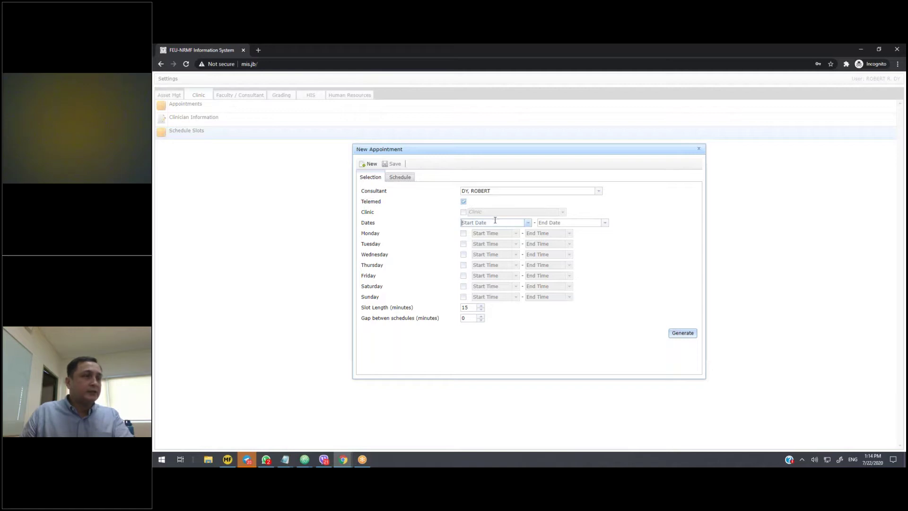
left_click(528, 223)
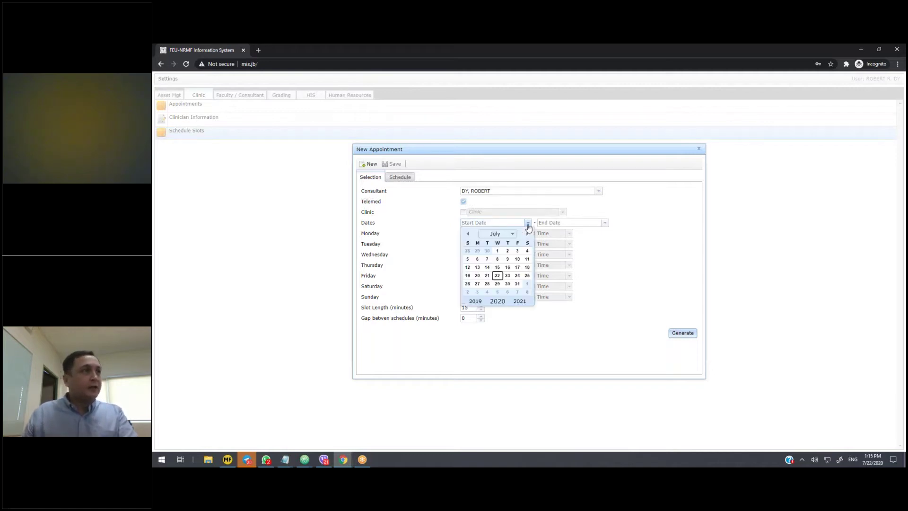
left_click(478, 285)
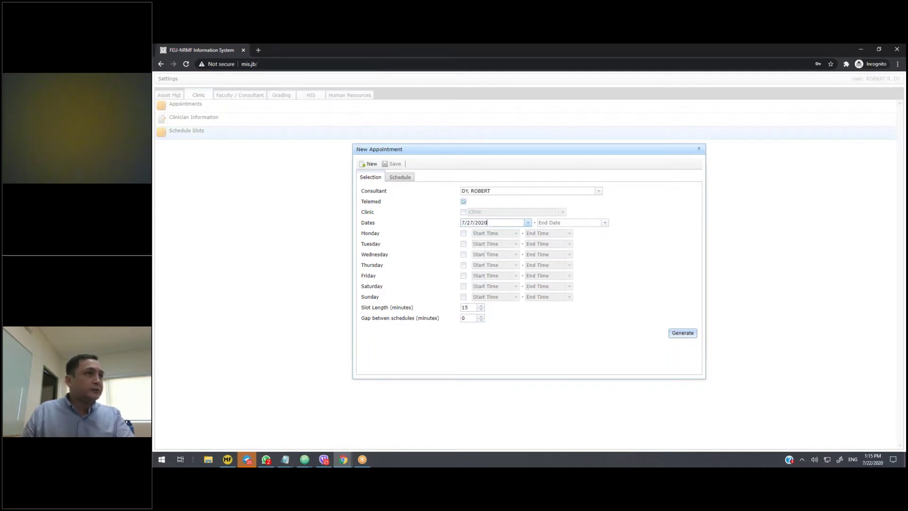
left_click(605, 224)
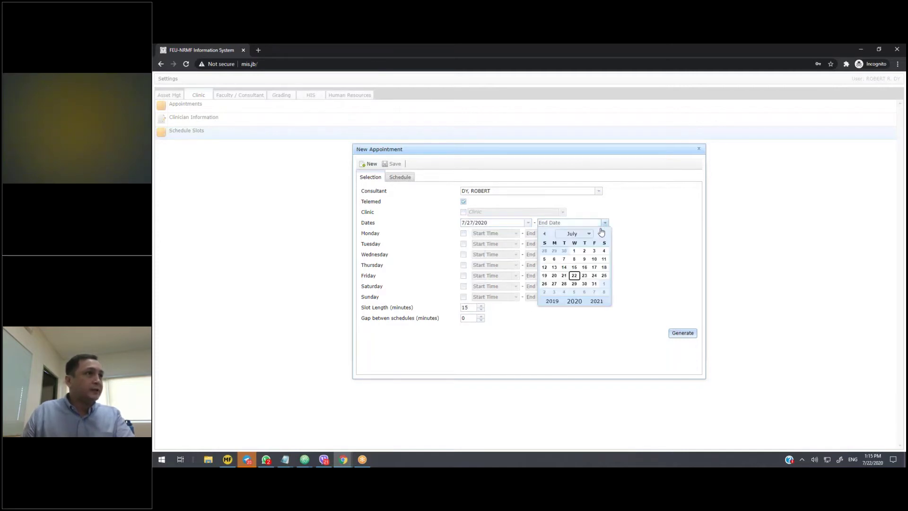
left_click(594, 285)
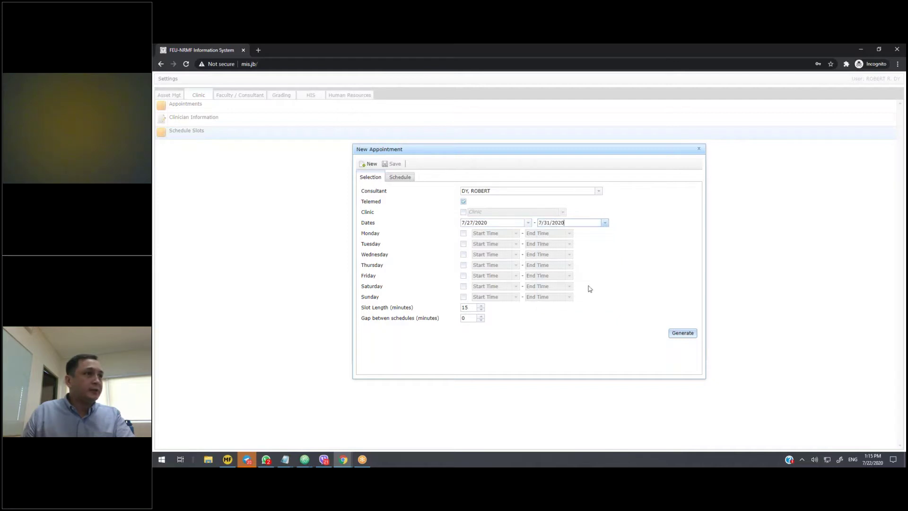
Enable Monday, Wednesday and Friday as the schedule's consultation days.
left_click(464, 234)
left_click(463, 255)
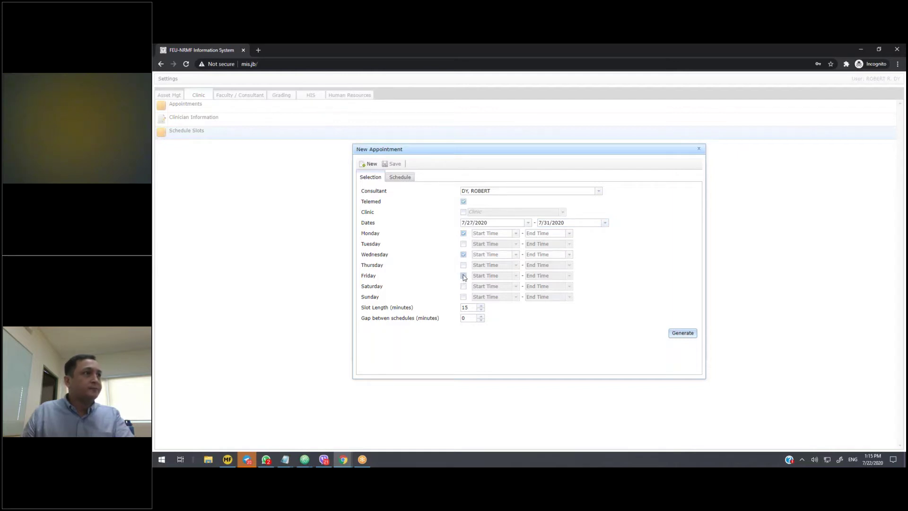
left_click(463, 276)
Set Monday's consultation hours from 10:00 AM to 12:00 PM.
left_click(491, 233)
type("10")
key("Down")
key("Down")
key("Down")
key("Down")
key("Up")
key("Up")
key("Up")
key("Up")
key("Return")
key("Tab")
type("12")
key("Down")
key("Down")
key("Down")
key("Down")
key("Return")
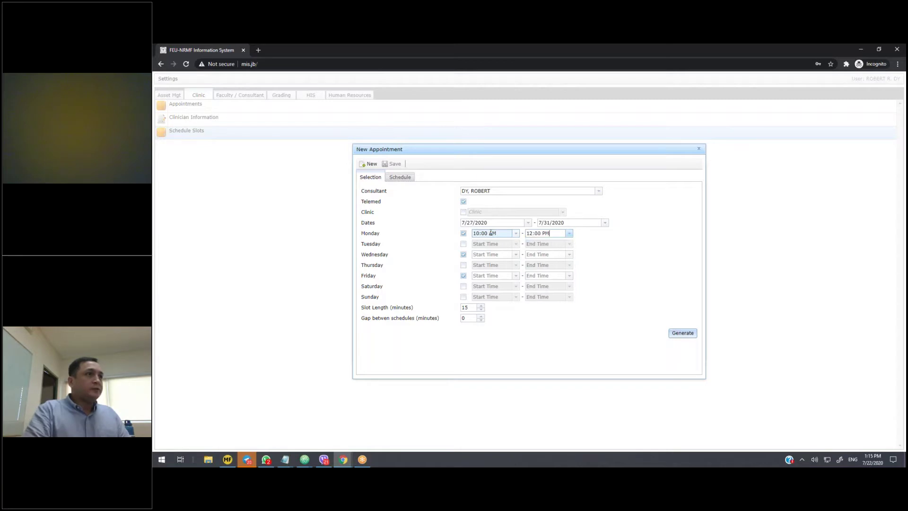
Set Wednesday's consultation hours from 1:00 PM to 4:00 PM.
key("Tab")
key("Tab")
key("Tab")
type("1")
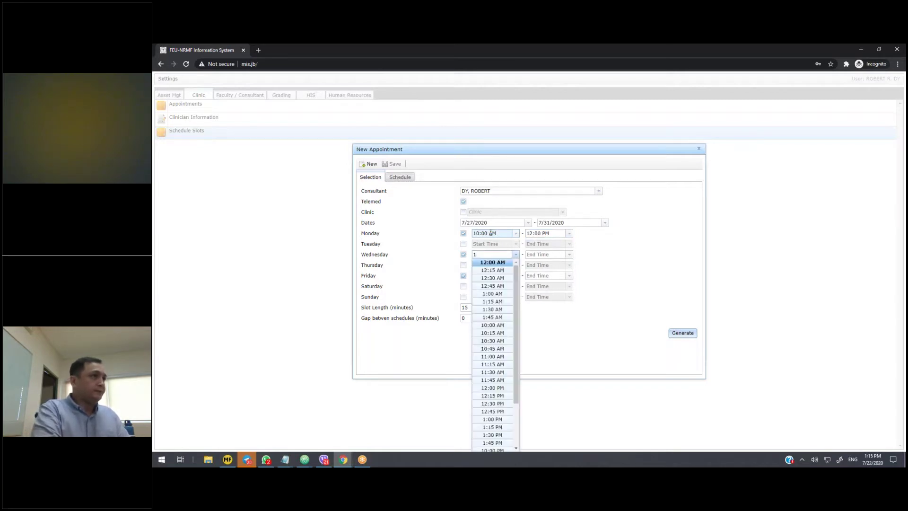
type(":")
key("Down")
key("Down")
key("Down")
key("Down")
key("Down")
key("Tab")
type("4")
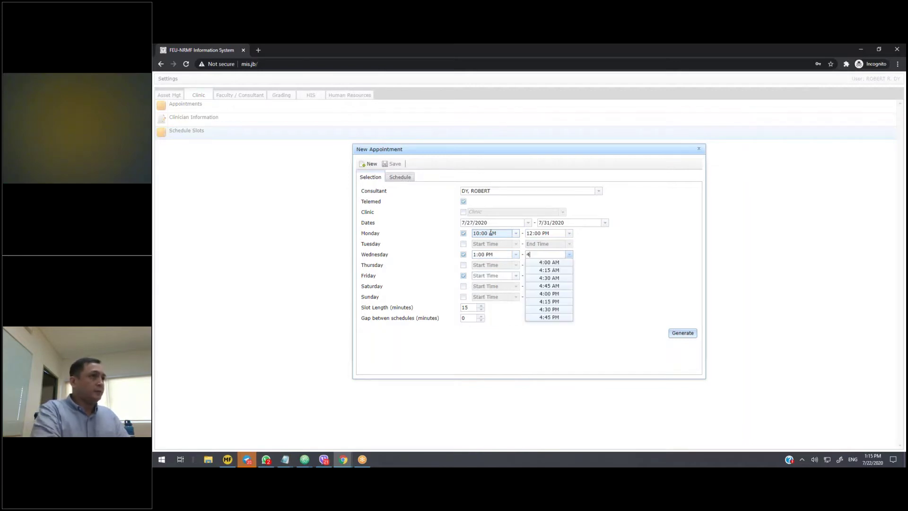
type(":")
key("Down")
key("Down")
key("Down")
key("Down")
key("Down")
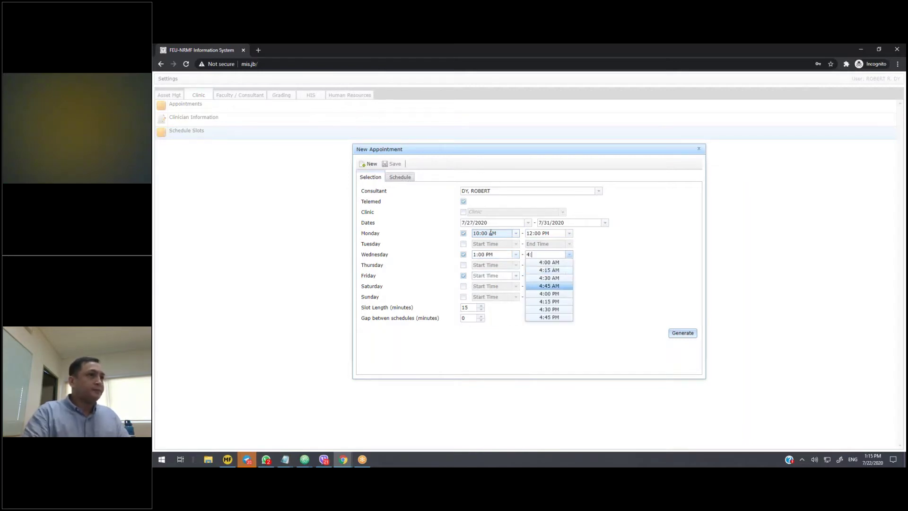
key("Return")
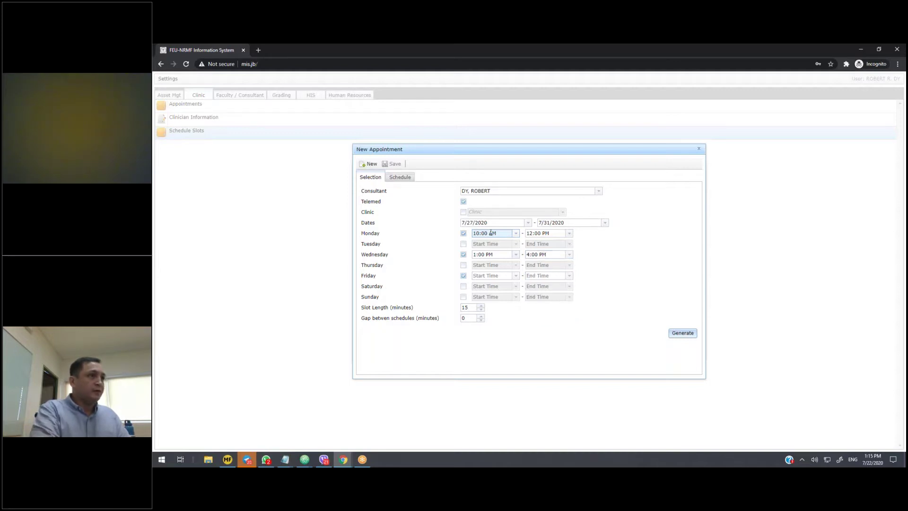
Set Friday's consultation hours from 5:00 PM to 10:00 PM.
left_click(504, 276)
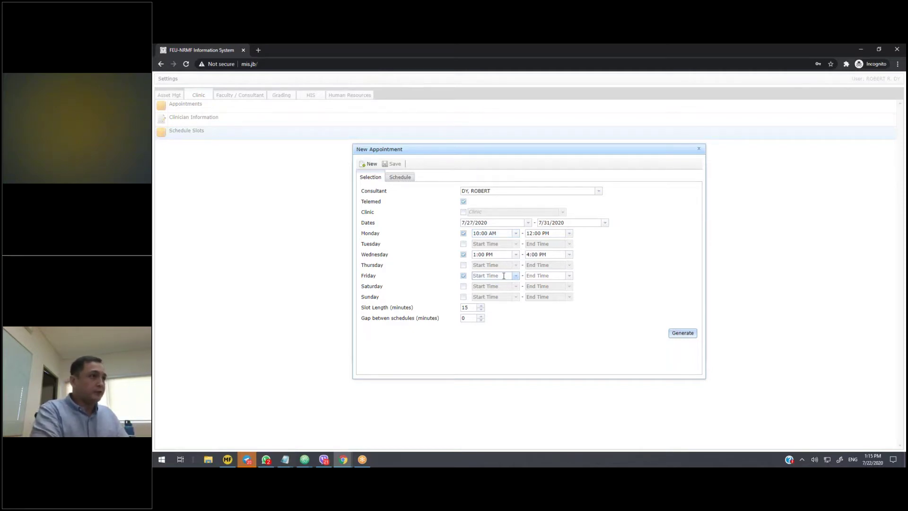
type("5:")
key("Down")
key("Down")
key("Down")
key("Down")
key("Down")
key("Return")
key("Tab")
type("10:")
key("Down")
key("Down")
key("Down")
key("Down")
key("Down")
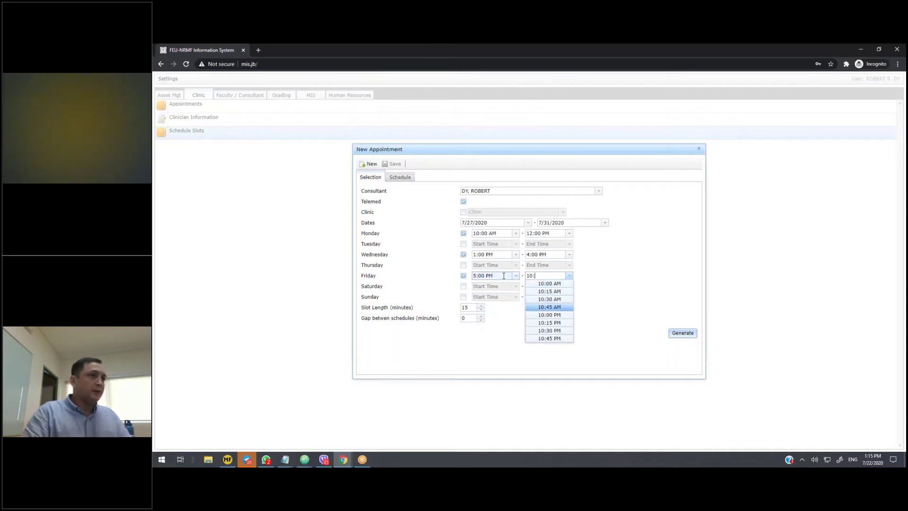
key("Return")
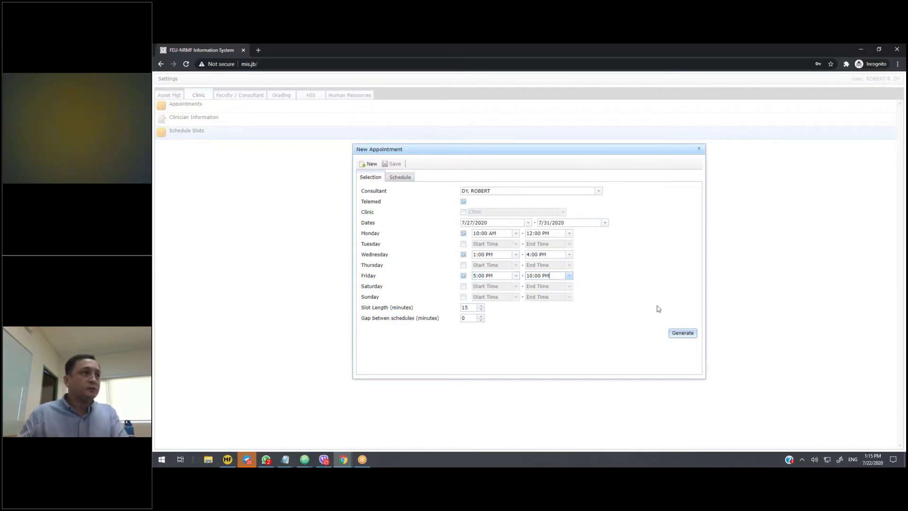
left_click(471, 307)
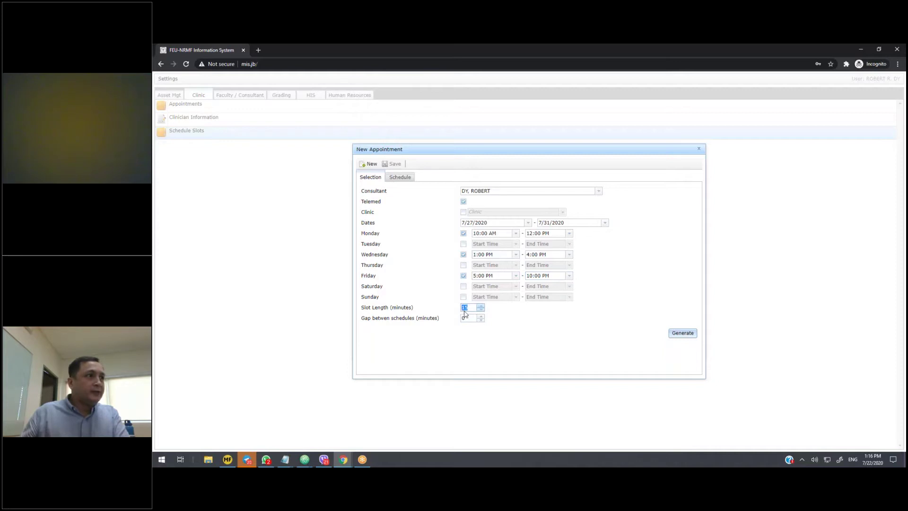
double_click(468, 308)
left_click(472, 307)
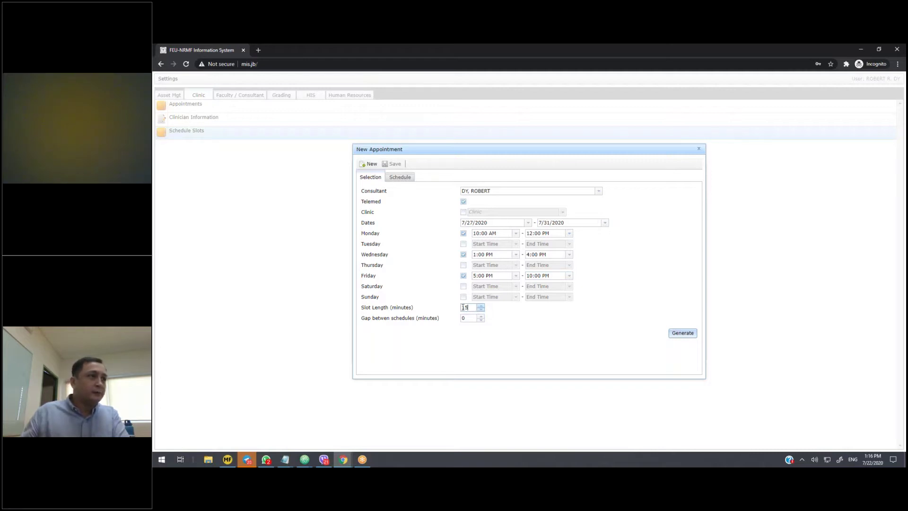
double_click(463, 308)
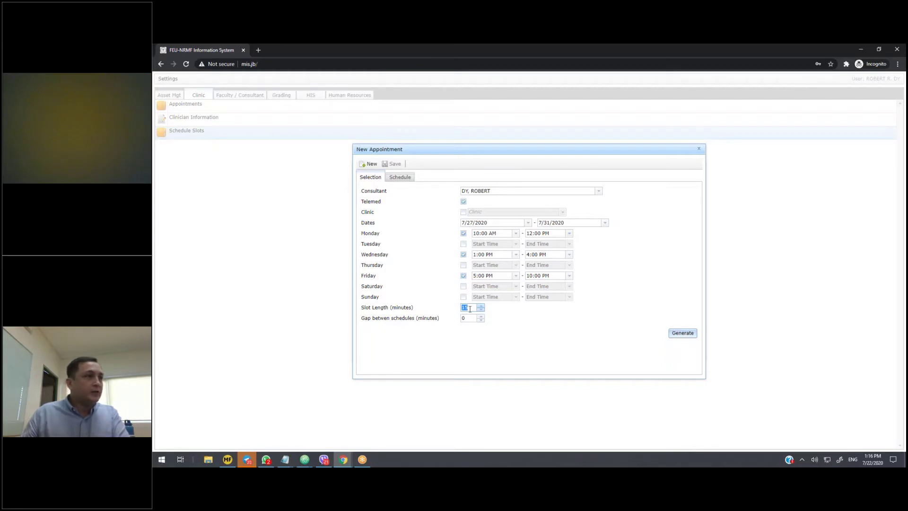
left_click(470, 308)
Set the gap between schedules to 5 minutes and generate the appointment slots.
left_click(471, 317)
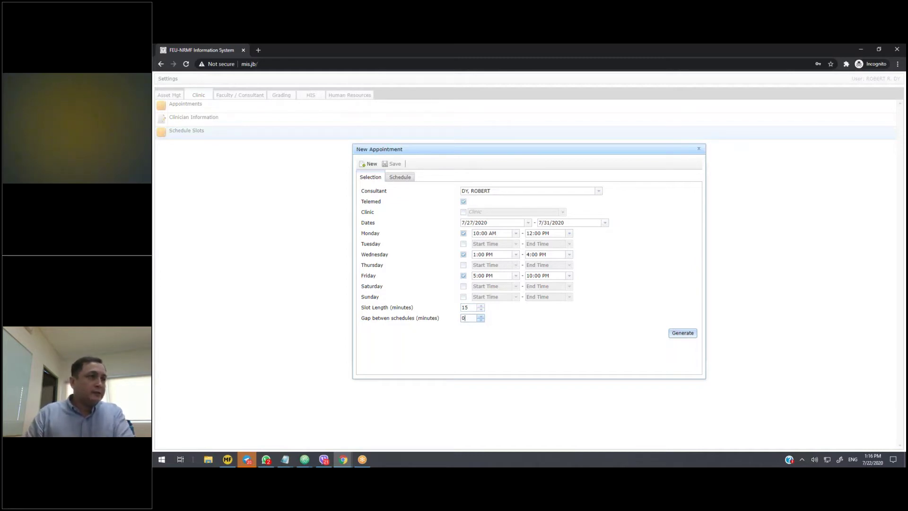
key("BackSpace")
type("5")
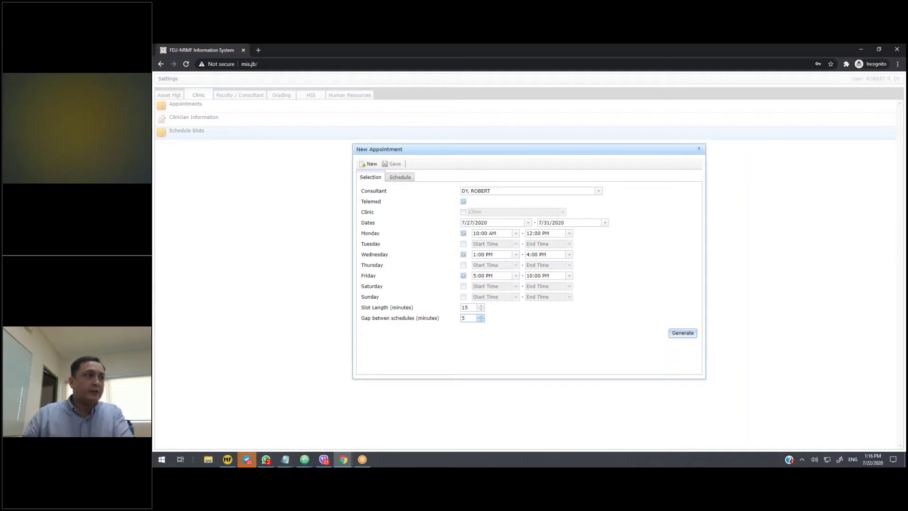
left_click(684, 334)
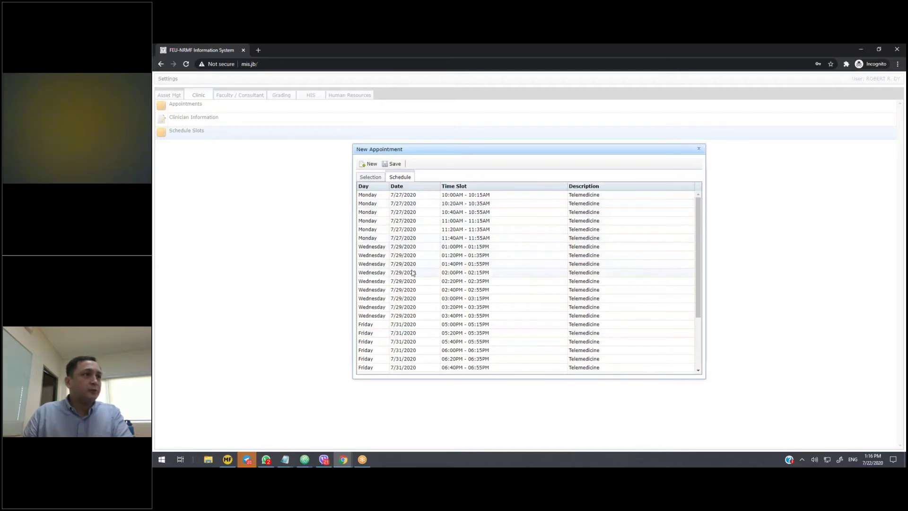
Review the generated telemedicine slots for all three days and close the new appointment without saving.
scroll(413, 273, "down", 3)
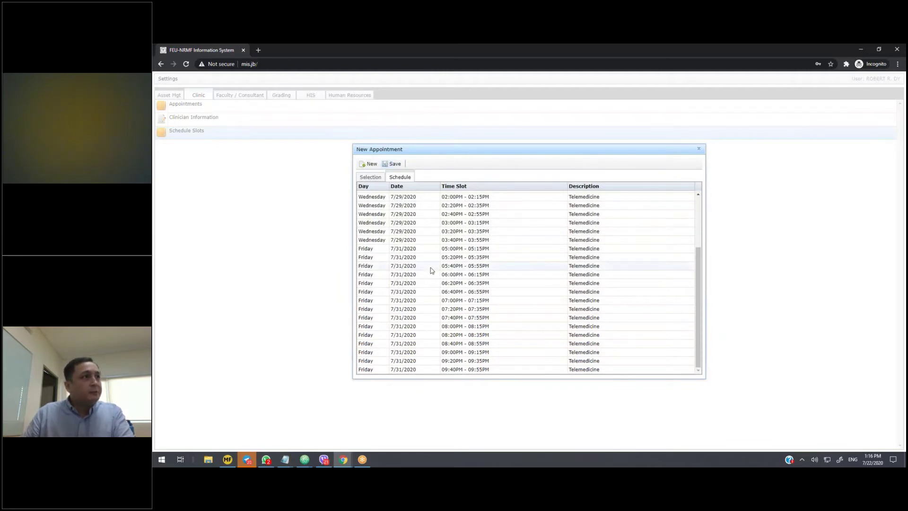
scroll(431, 270, "up", 3)
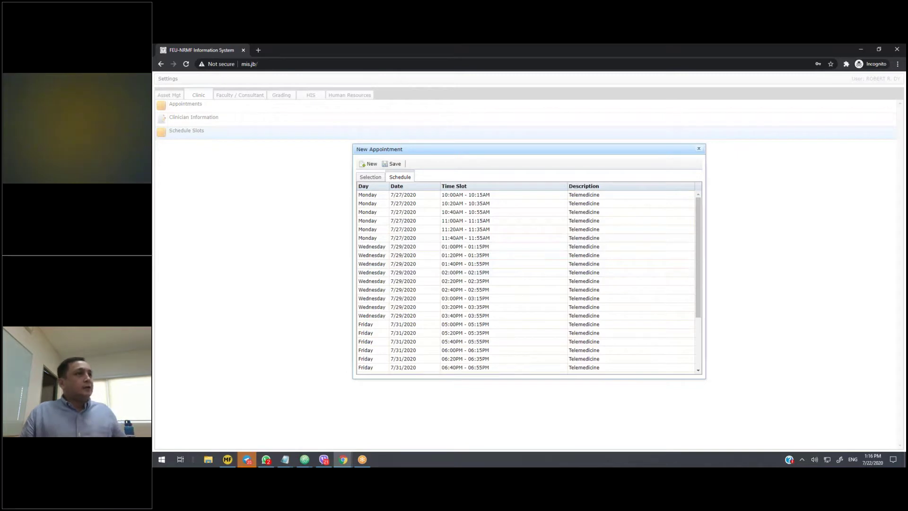
left_click(699, 148)
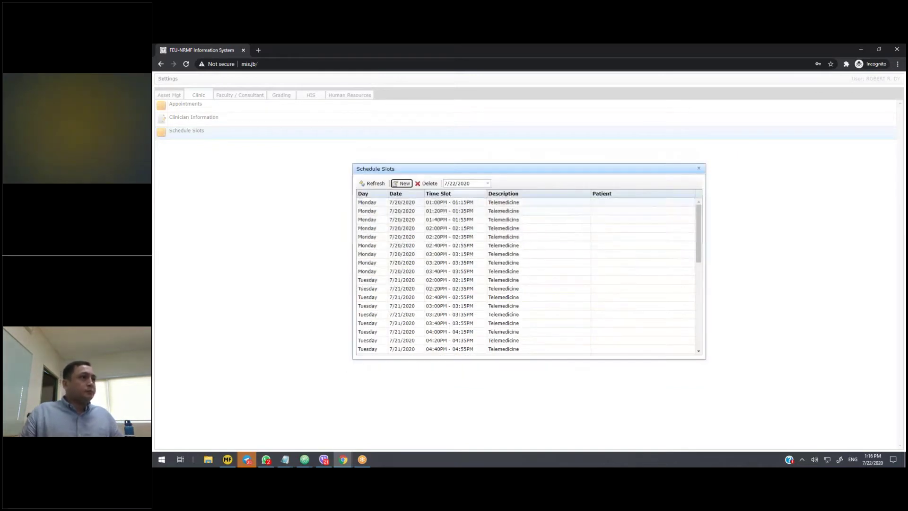
Show the schedule slots for the week of 7/8/2020 and look through that Wednesday's telemedicine slots.
left_click(489, 184)
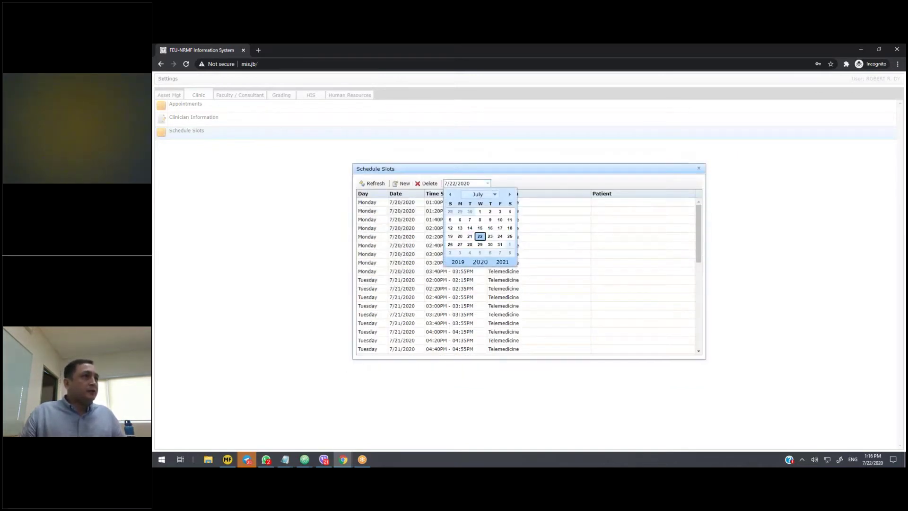
left_click(482, 218)
scroll(514, 271, "down", 5)
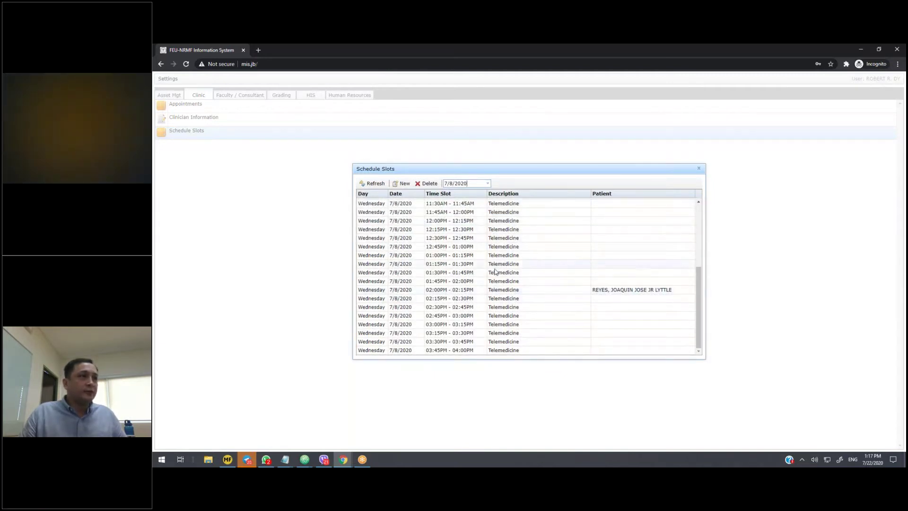
Select the booked 02:00PM - 02:15PM telemedicine slot in Wednesday 7/8/2020's schedule.
left_click(484, 213)
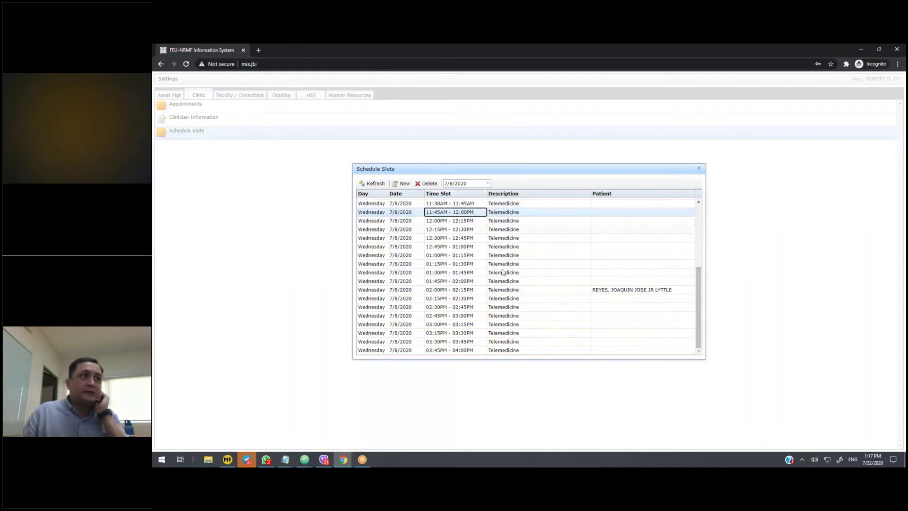
left_click(564, 291)
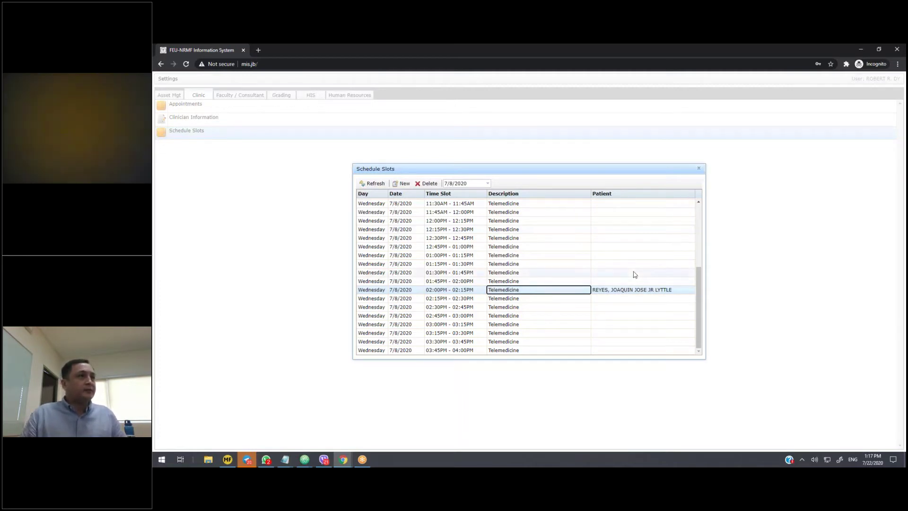
Switch to the FEU-NRMF Patient Portal and select the existing 5/26/2020 appointment.
key("alt+Tab")
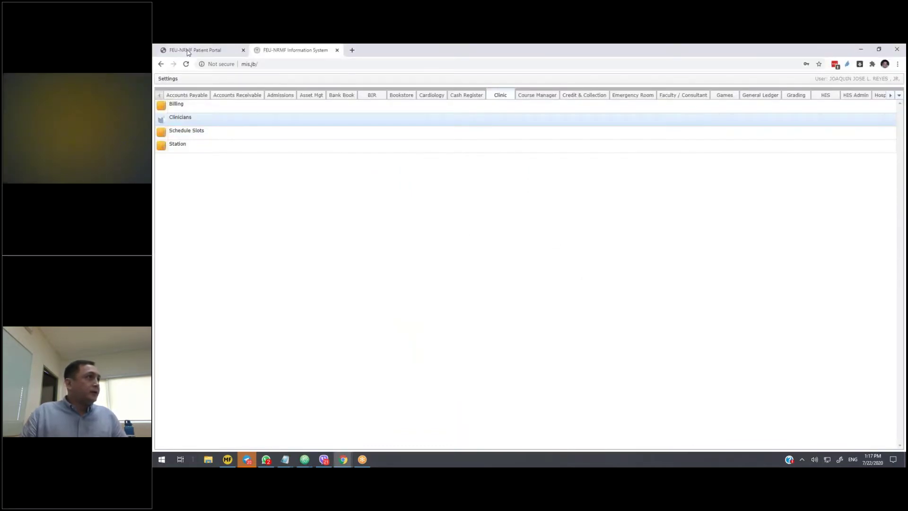
left_click(188, 52)
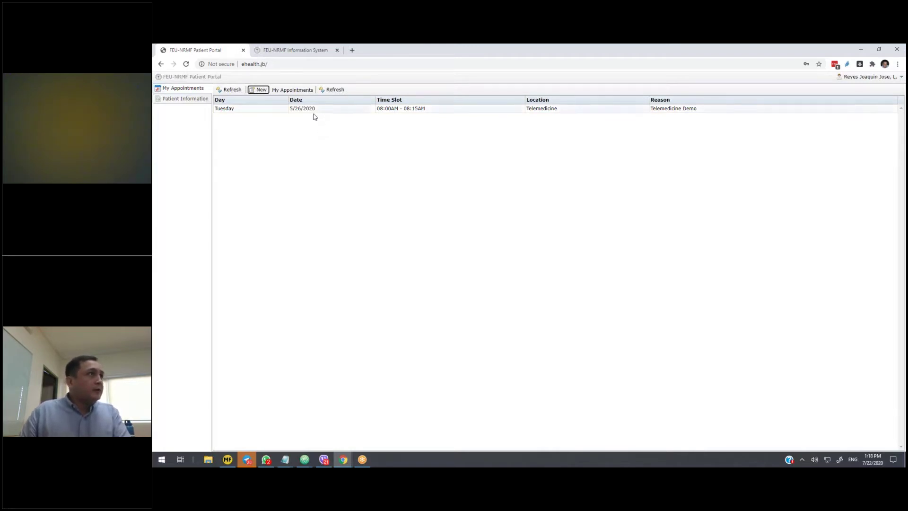
left_click(313, 113)
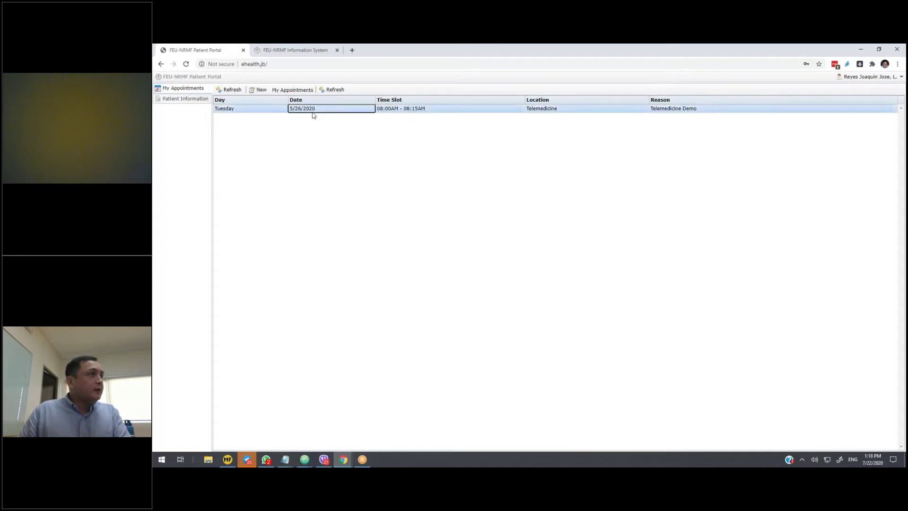
Start a new patient appointment and look through the available specializations and consultants without choosing one.
left_click(255, 92)
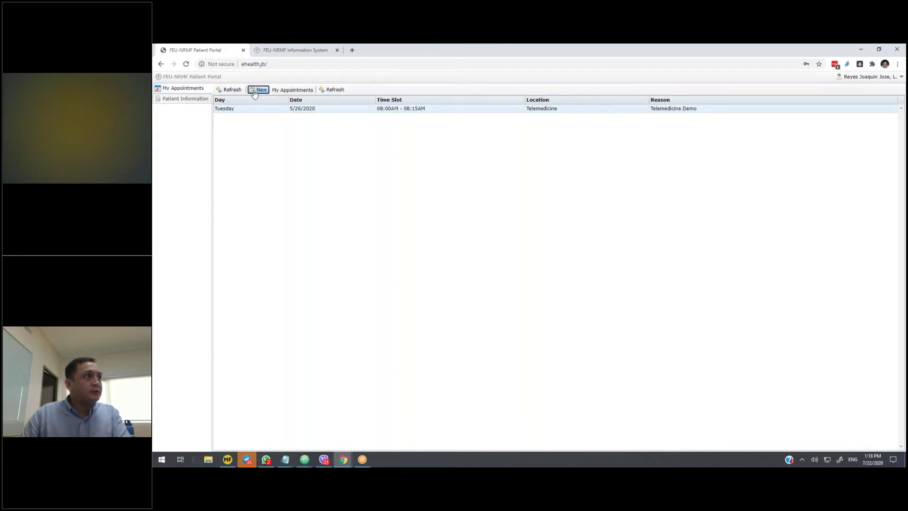
left_click(551, 190)
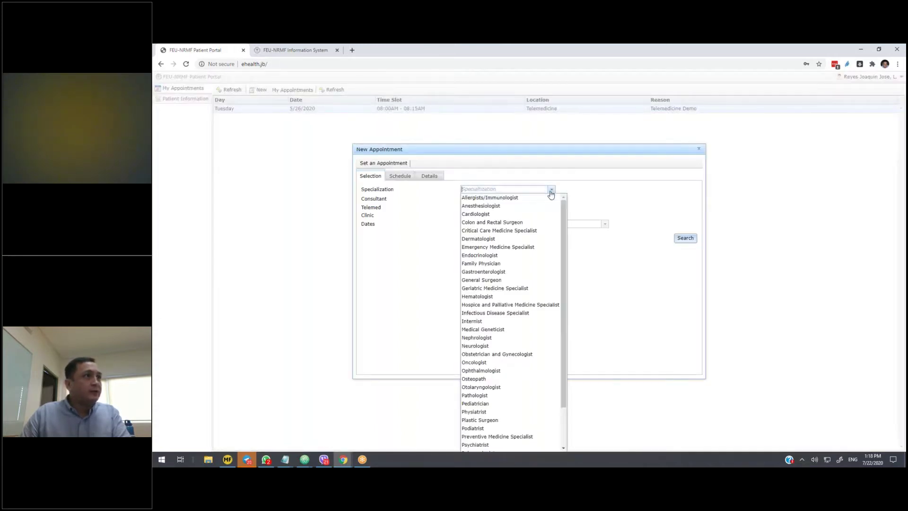
left_click(550, 194)
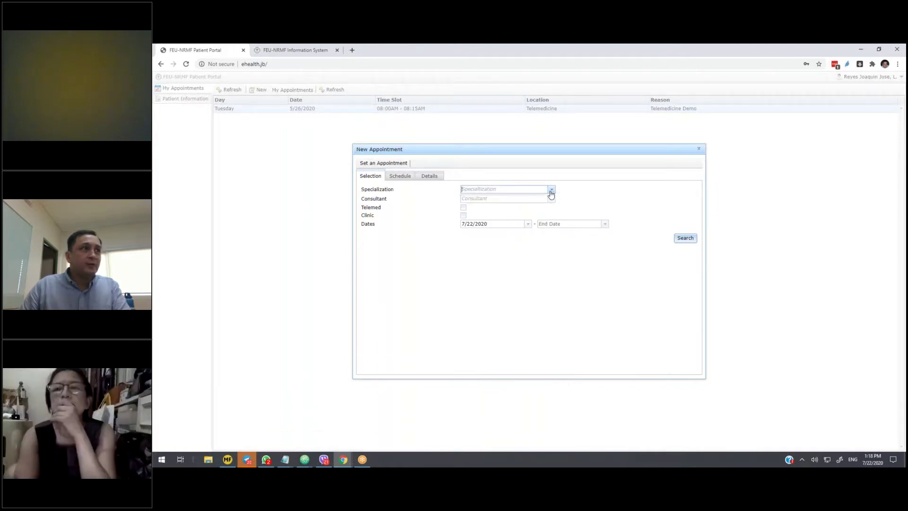
left_click(551, 199)
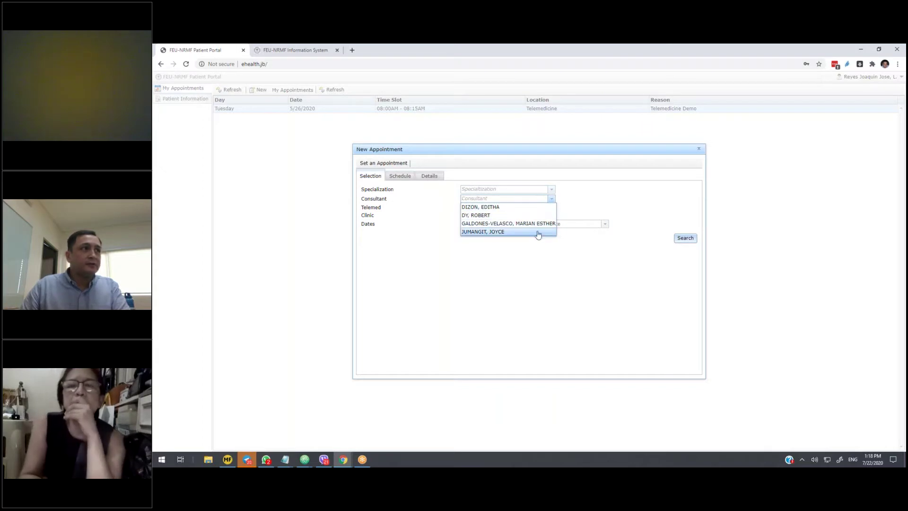
left_click(552, 200)
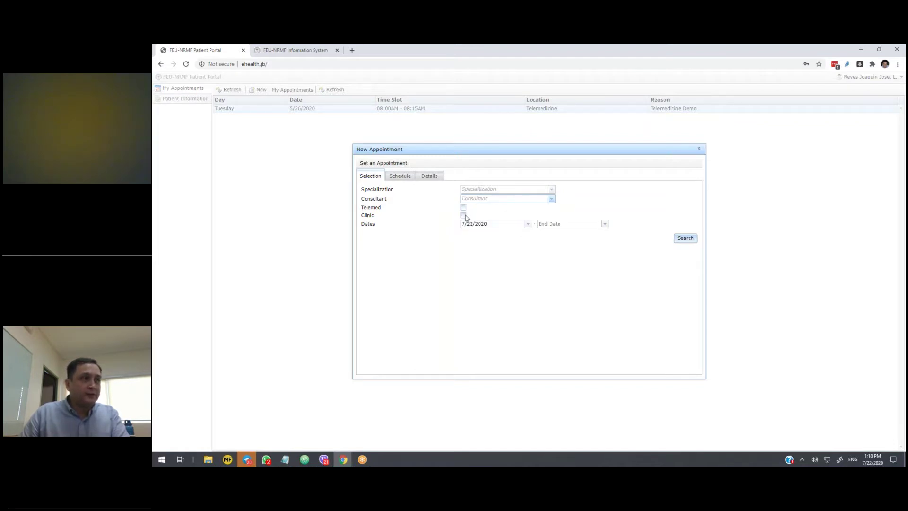
Pick 7/22/2020 as the search start date and view the end date calendar without choosing a date.
left_click(526, 225)
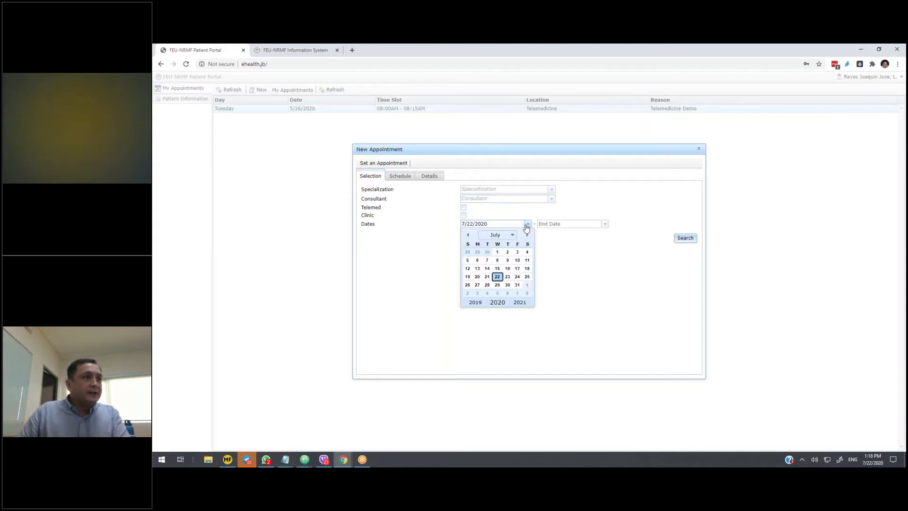
left_click(499, 277)
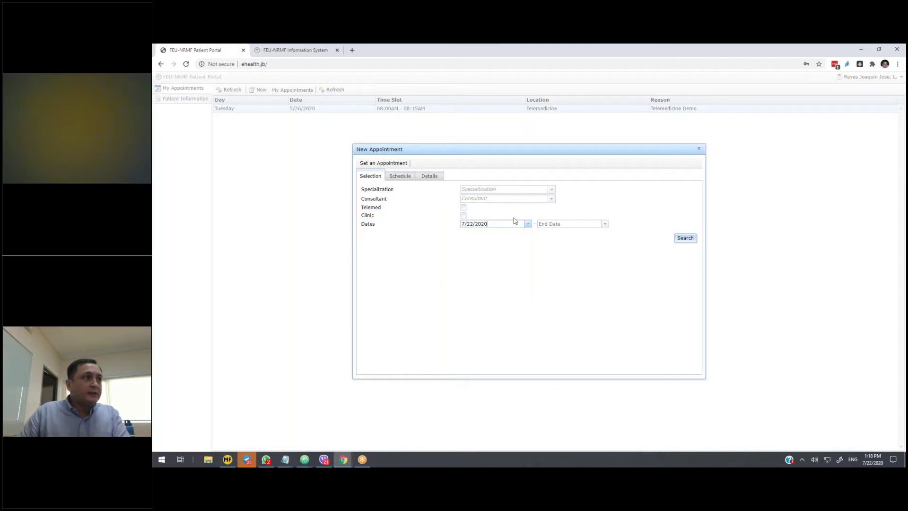
left_click(603, 225)
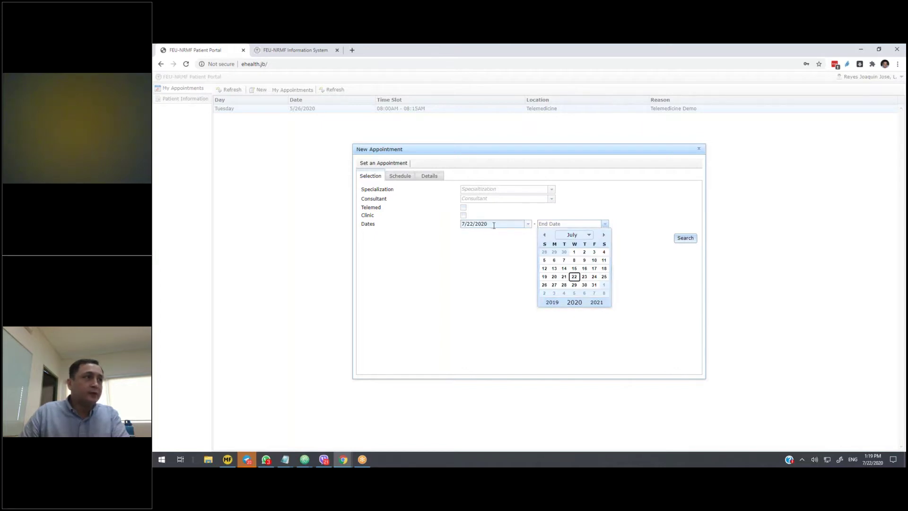
left_click(630, 243)
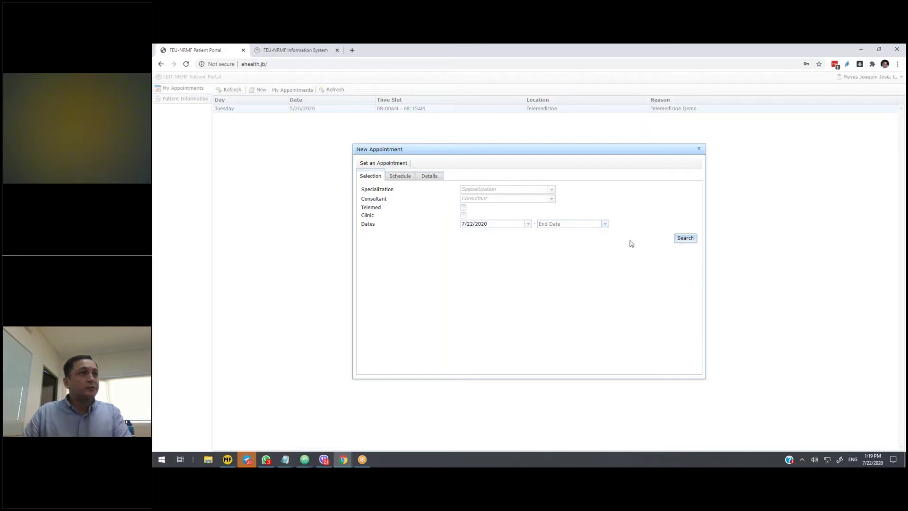
Choose the second listed consultant and search for available schedules with no consultation type selected.
left_click(551, 198)
left_click(539, 216)
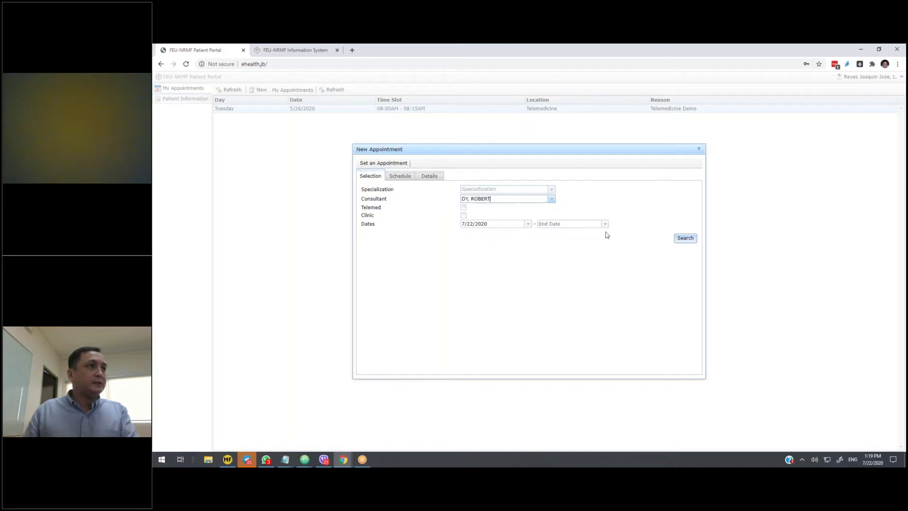
left_click(685, 238)
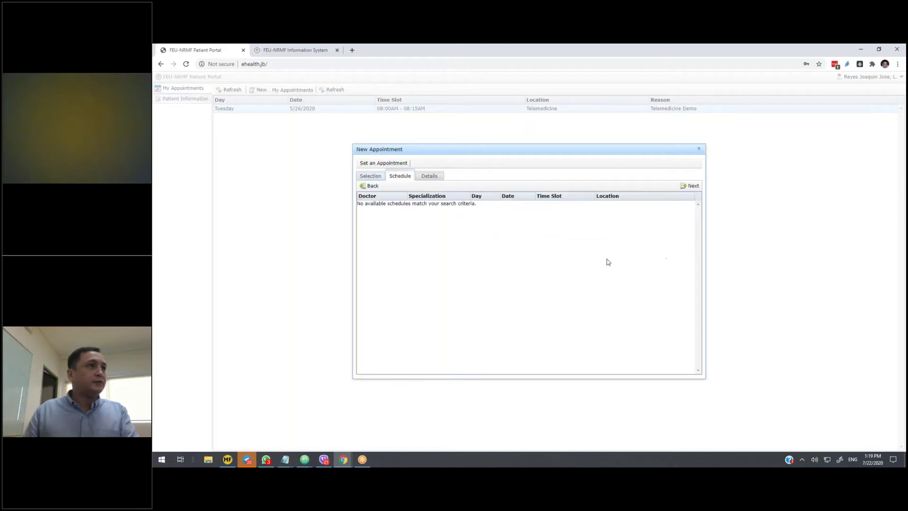
Return to the search criteria, enable Telemed and search the consultant's schedules again.
left_click(370, 177)
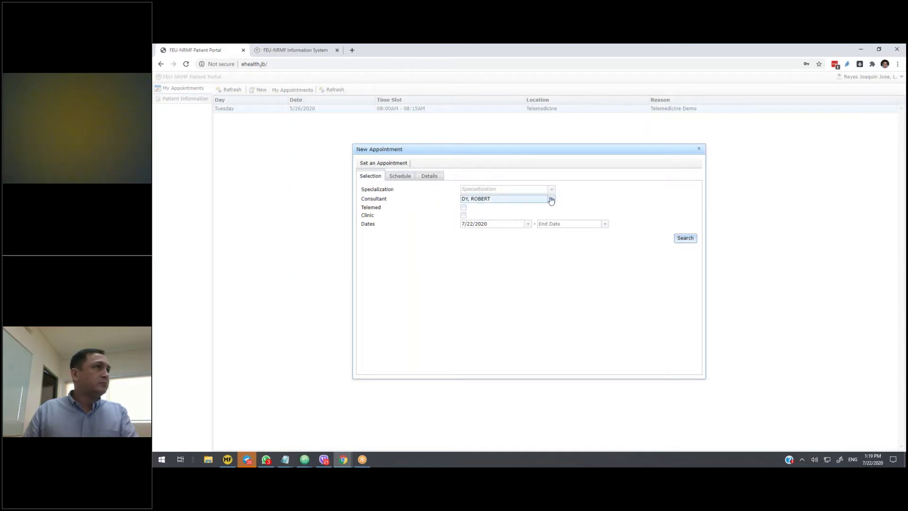
left_click(464, 207)
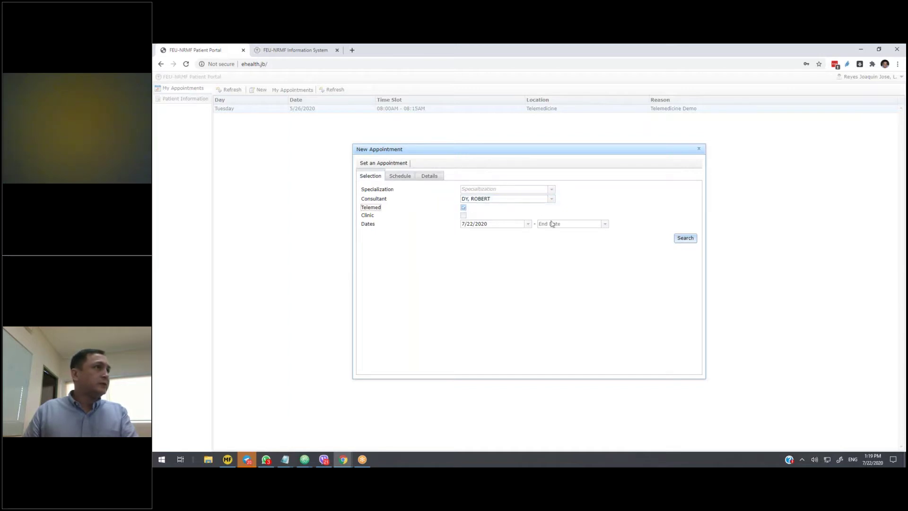
left_click(691, 240)
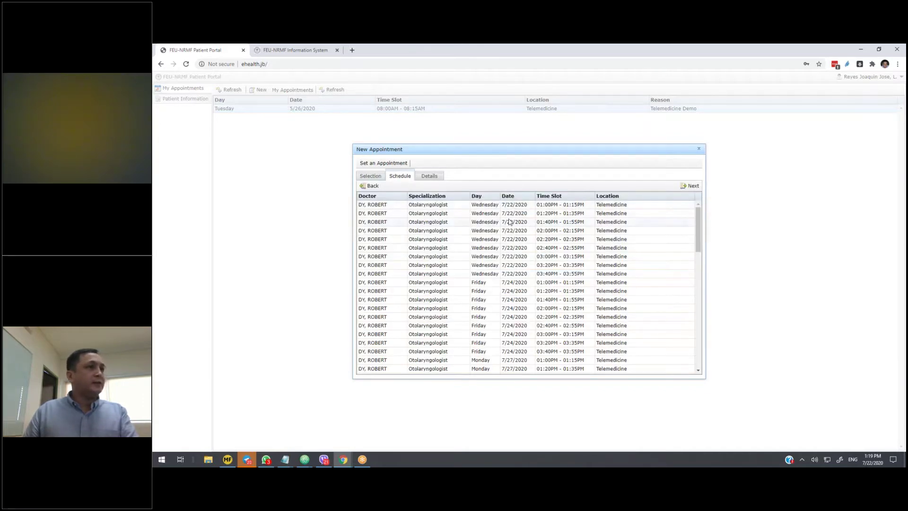
Look through the available telemedicine slots, select 7/22/2020 02:00PM - 02:15PM and continue to the appointment details.
scroll(510, 222, "down", 5)
scroll(509, 222, "up", 5)
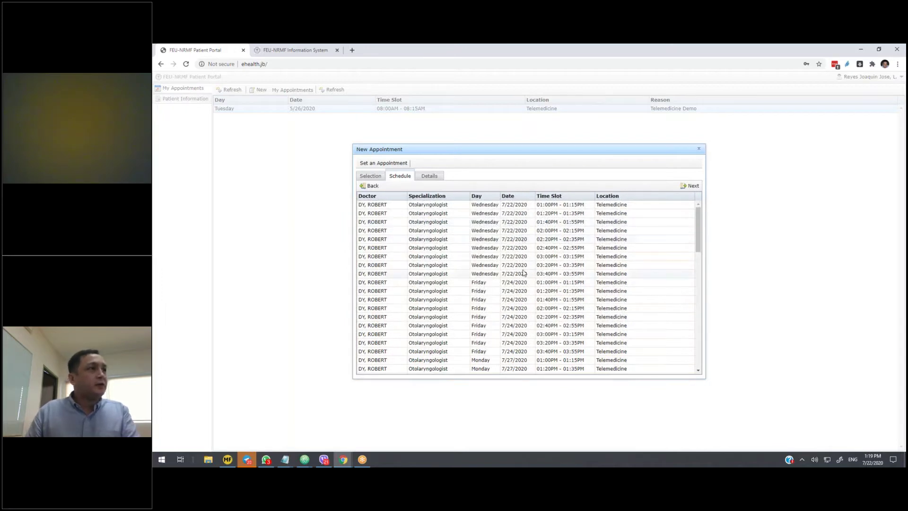
scroll(523, 273, "down", 3)
scroll(523, 273, "down", 2)
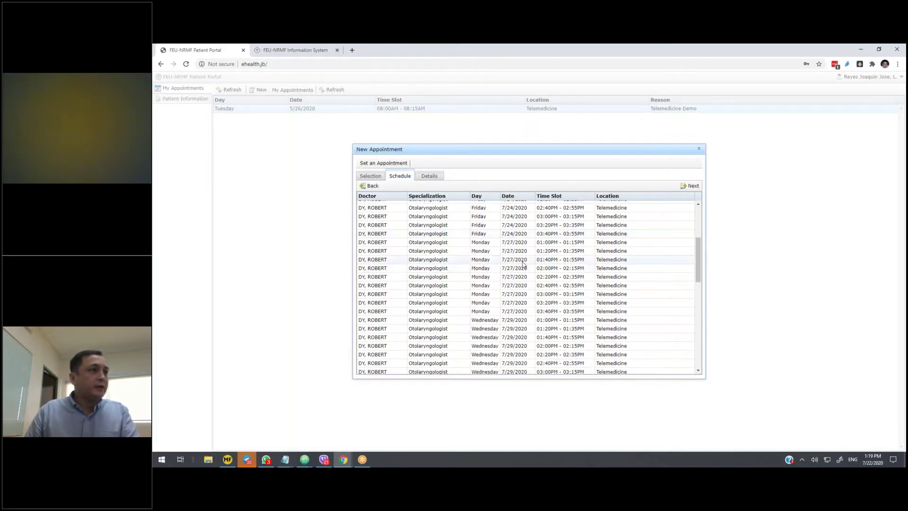
scroll(523, 264, "up", 5)
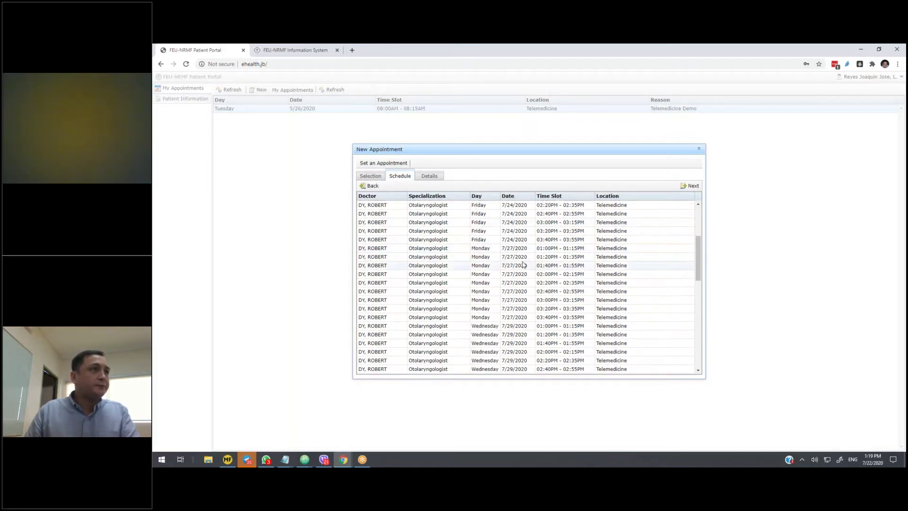
left_click(522, 232)
left_click(691, 188)
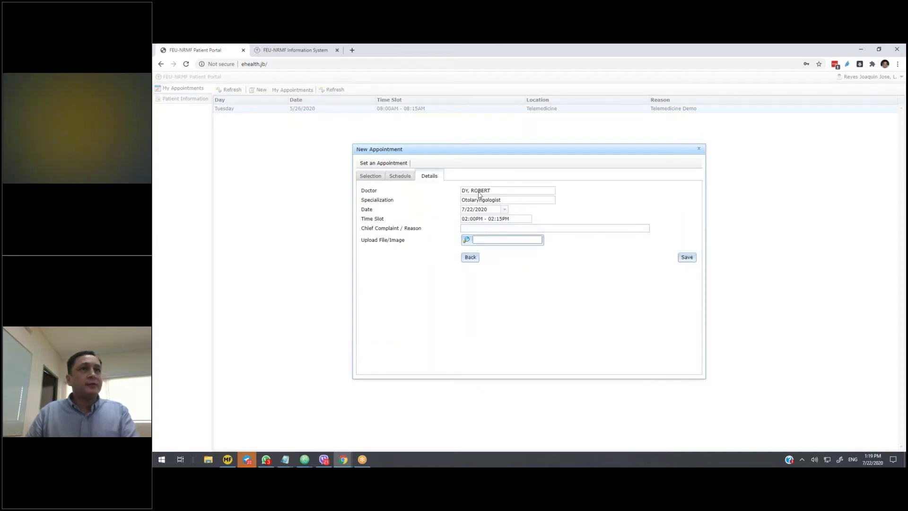
Enter "Telemdicine Demo" as the chief complaint, and view the file upload chooser without attaching anything.
left_click(484, 228)
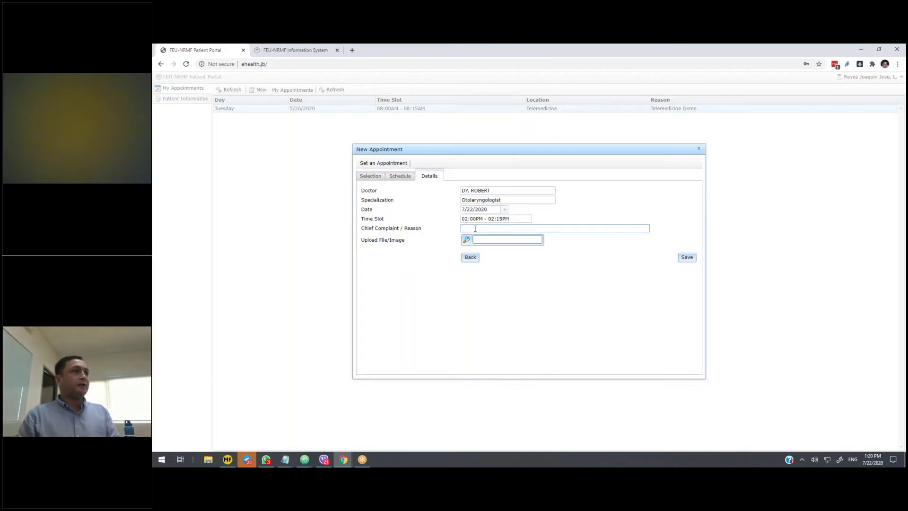
left_click(474, 229)
type("Telemedicine Demo")
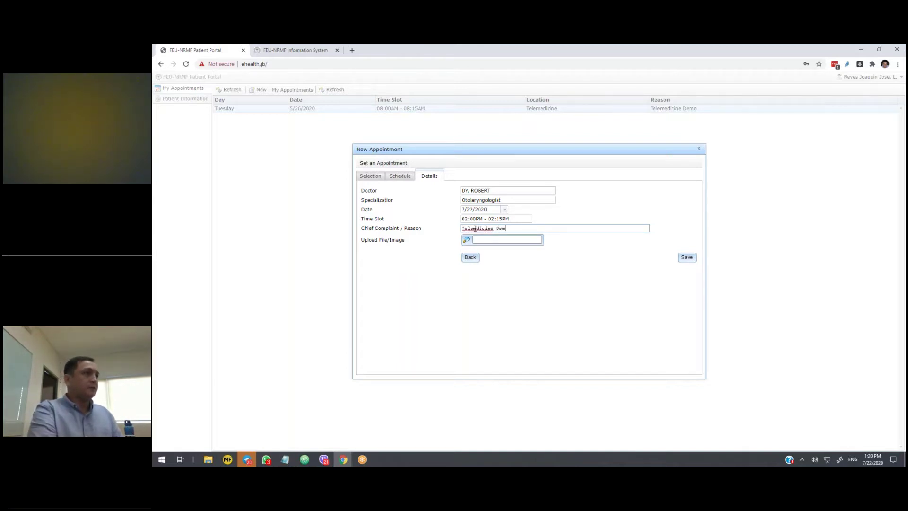
left_click(499, 247)
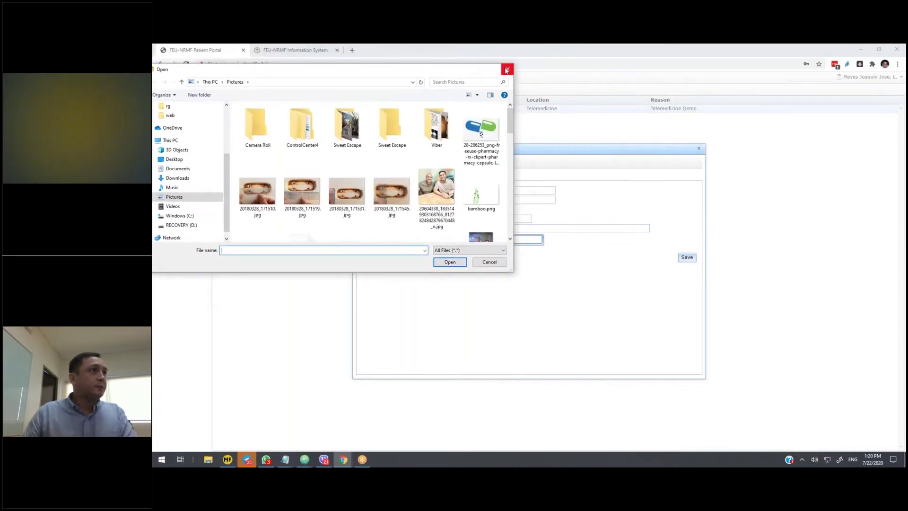
left_click(507, 69)
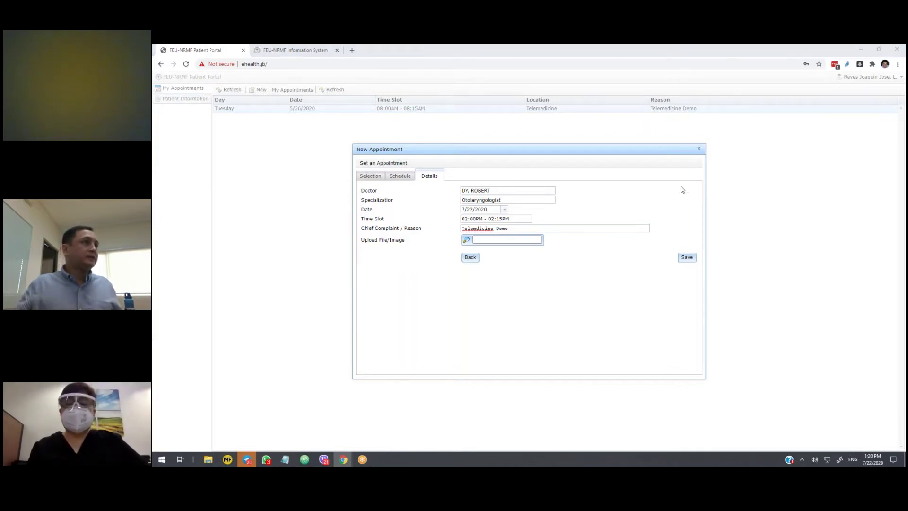
Switch back to the clinician's FEU-NRMF Information System, close the schedule slots and show the appointments for 7/8/2020.
key("alt+Tab")
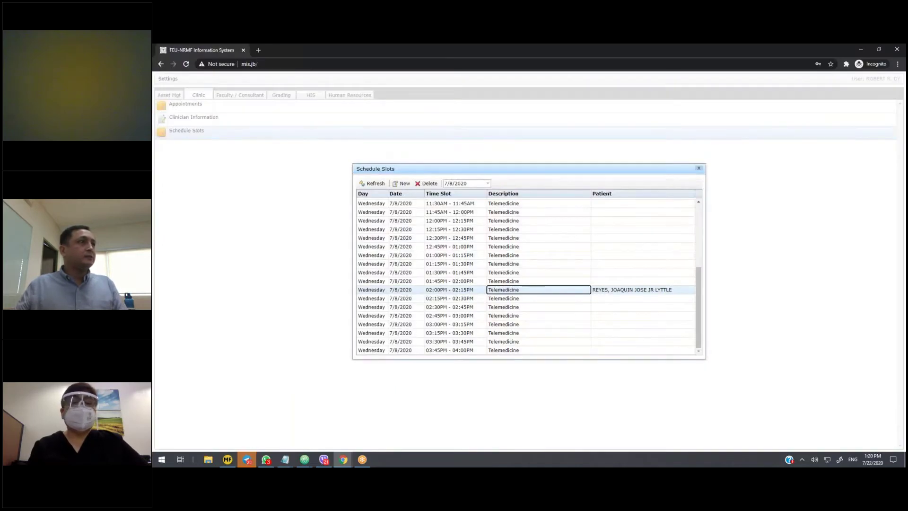
left_click(698, 169)
double_click(273, 113)
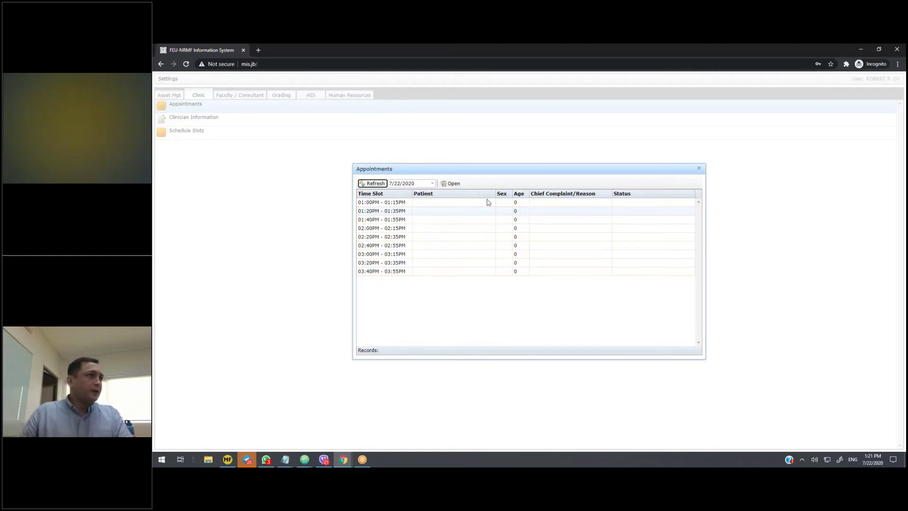
left_click(432, 183)
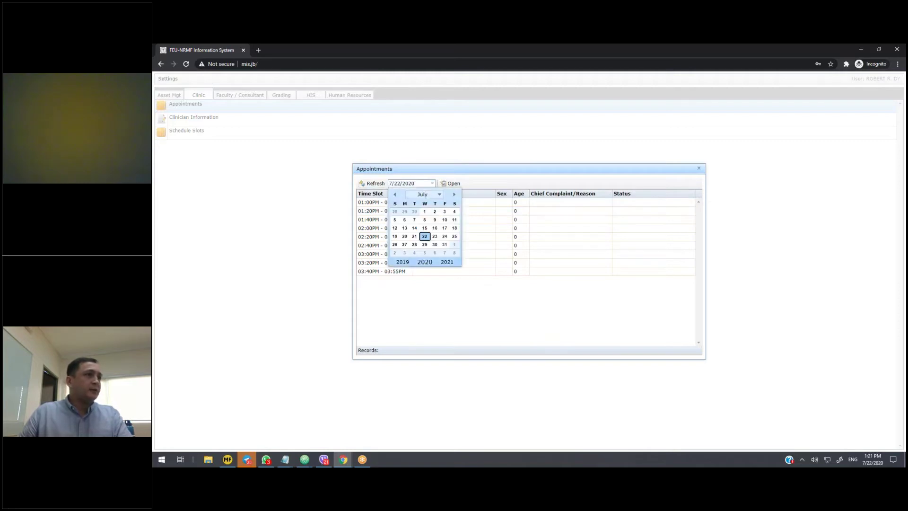
left_click(428, 218)
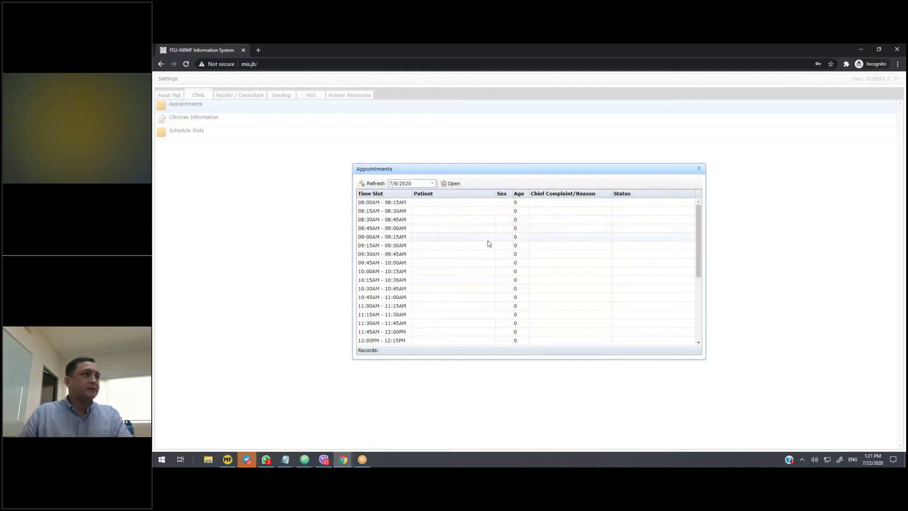
scroll(486, 243, "down", 5)
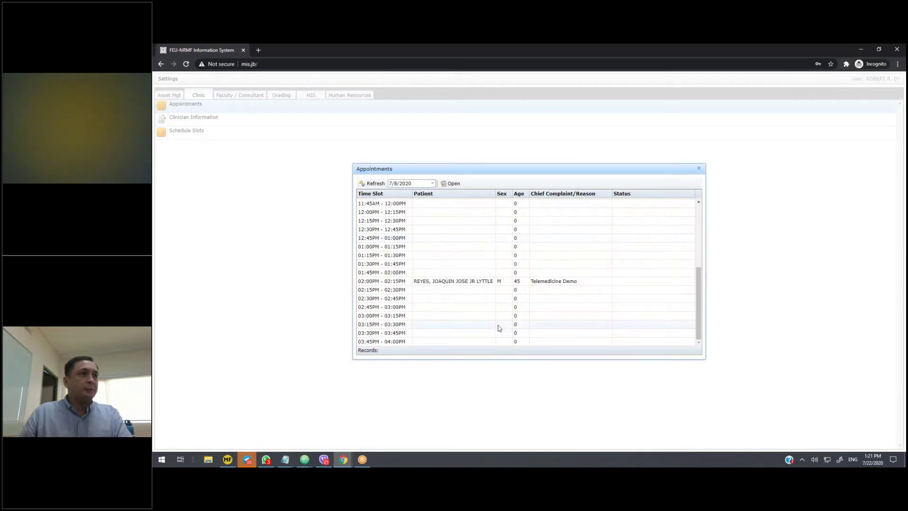
Open the consultation for the 02:00PM - 02:15PM appointment and view the patient's wellness record under Charts.
left_click(506, 283)
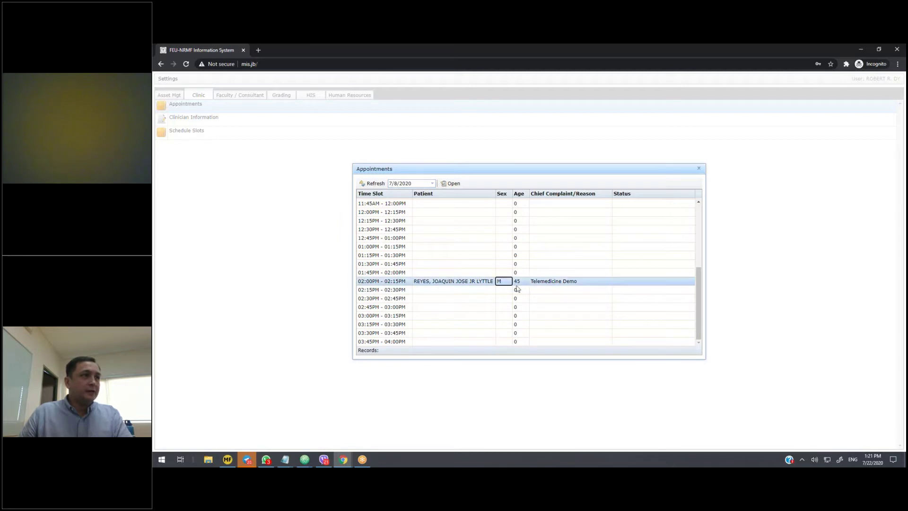
left_click(446, 184)
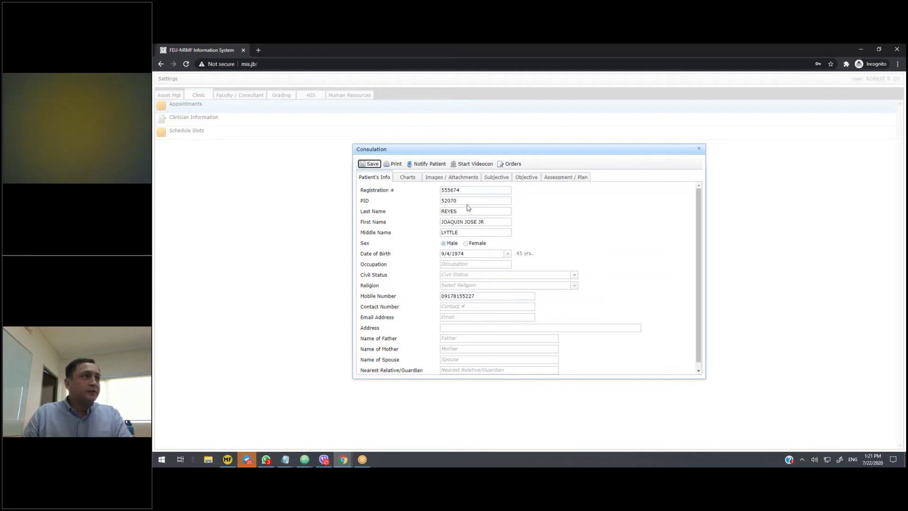
left_click(403, 184)
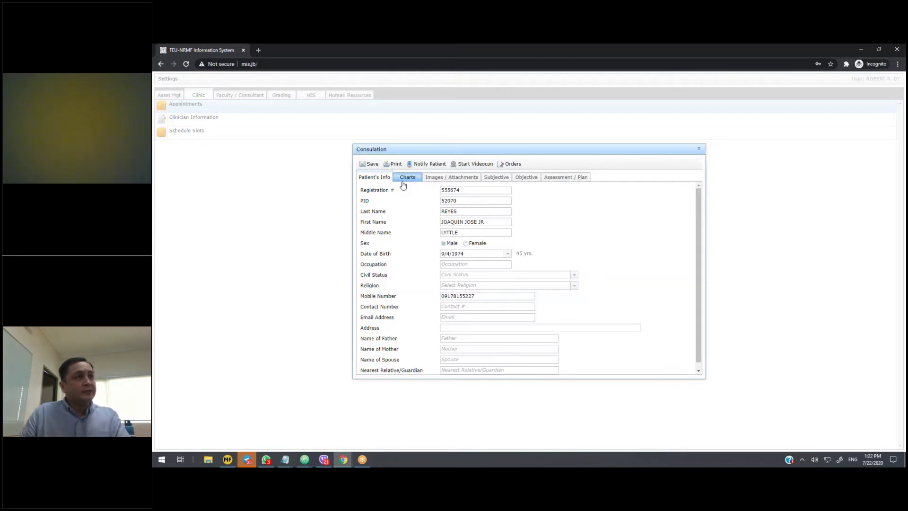
left_click(403, 183)
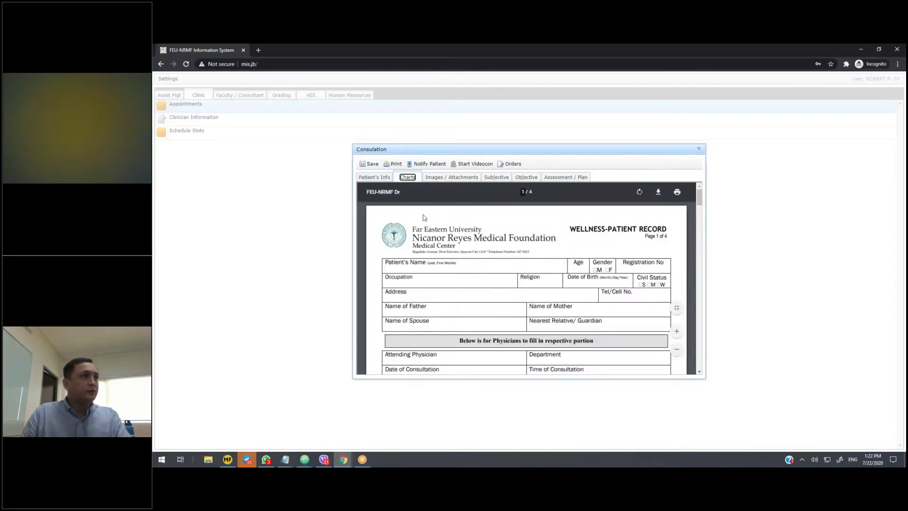
left_click(700, 198)
mouse_move(701, 199)
left_mouse_down()
mouse_move(688, 267)
mouse_move(689, 192)
left_mouse_up()
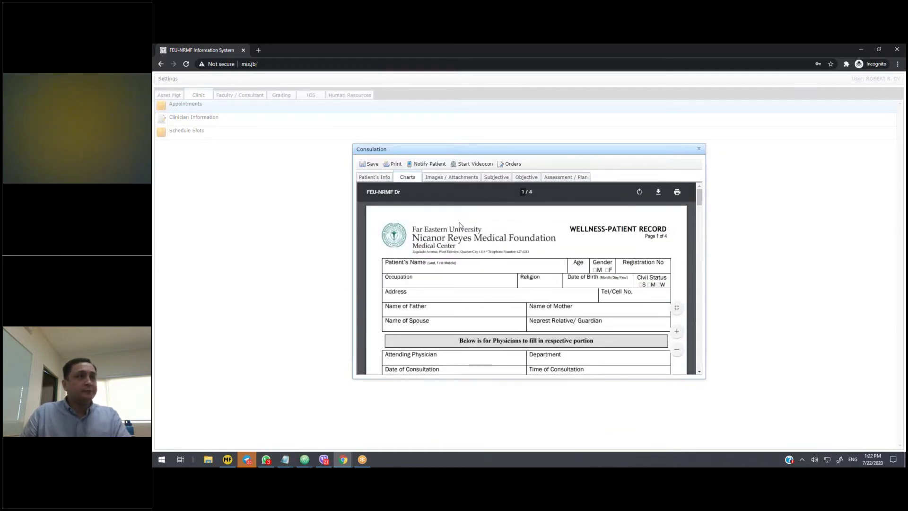
Check the consultation's Images / Attachments, going back over the patient's info and charts.
left_click(447, 177)
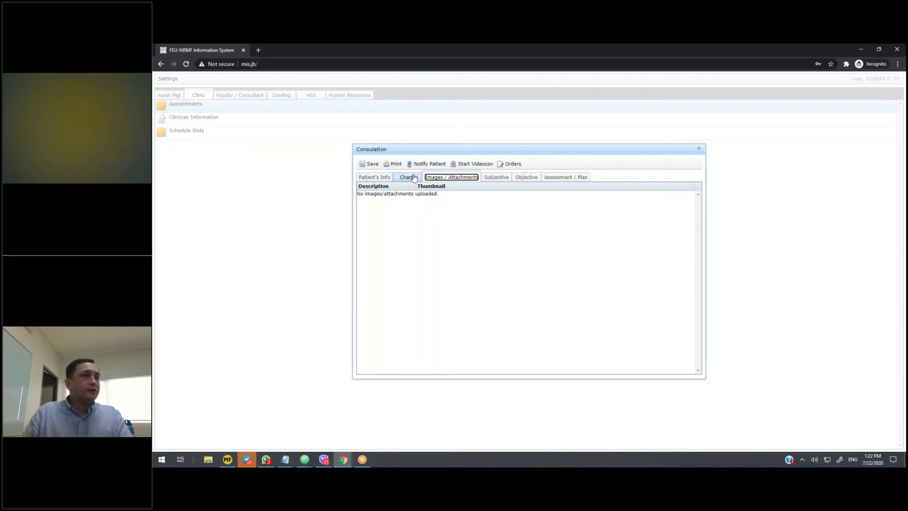
left_click(388, 180)
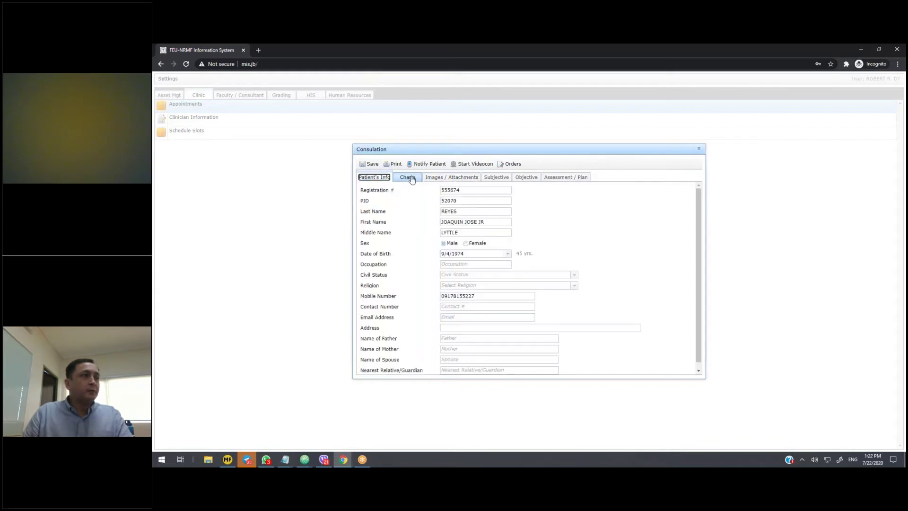
left_click(411, 179)
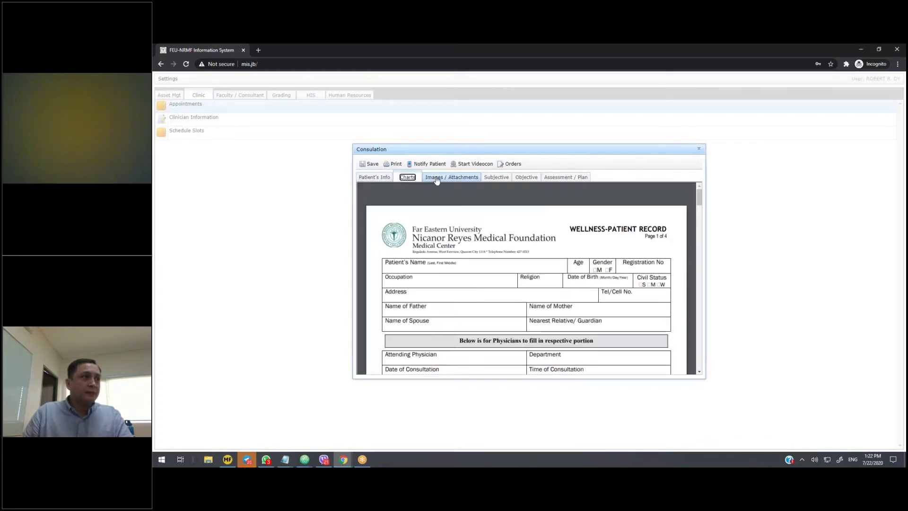
left_click(451, 177)
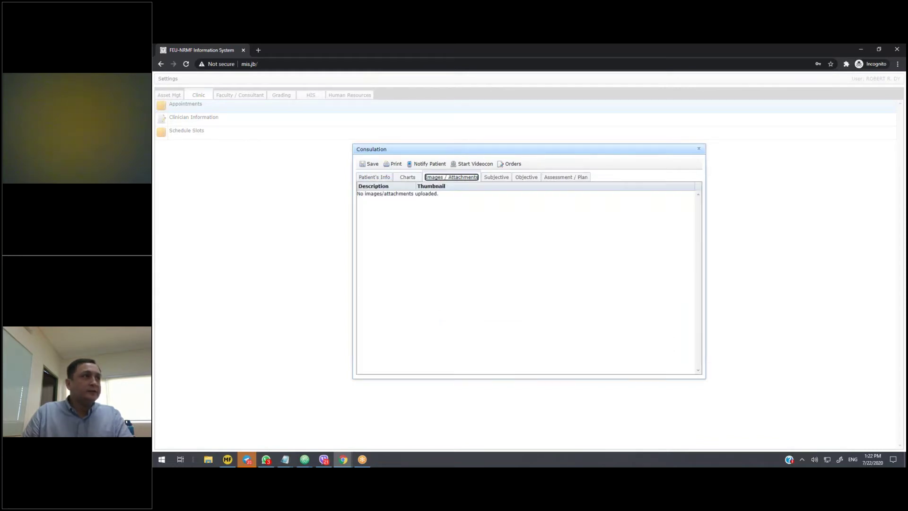
Look through the consultation's Subjective, Objective and Assessment / Plan sections, including the full physical examination form.
left_click(500, 180)
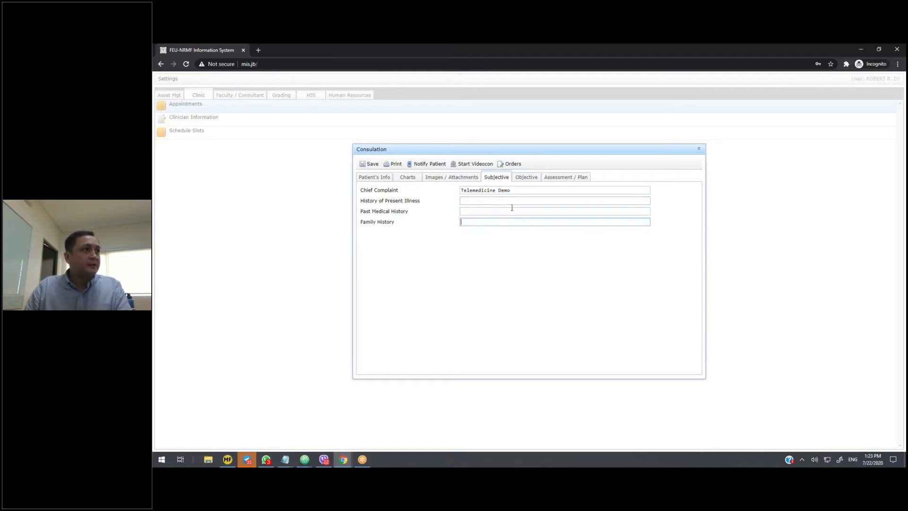
left_click(526, 177)
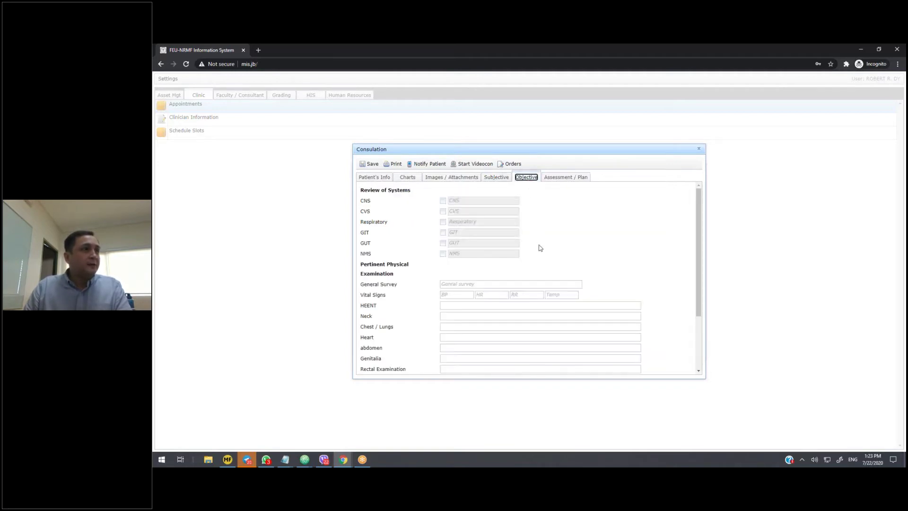
scroll(540, 249, "down", 1)
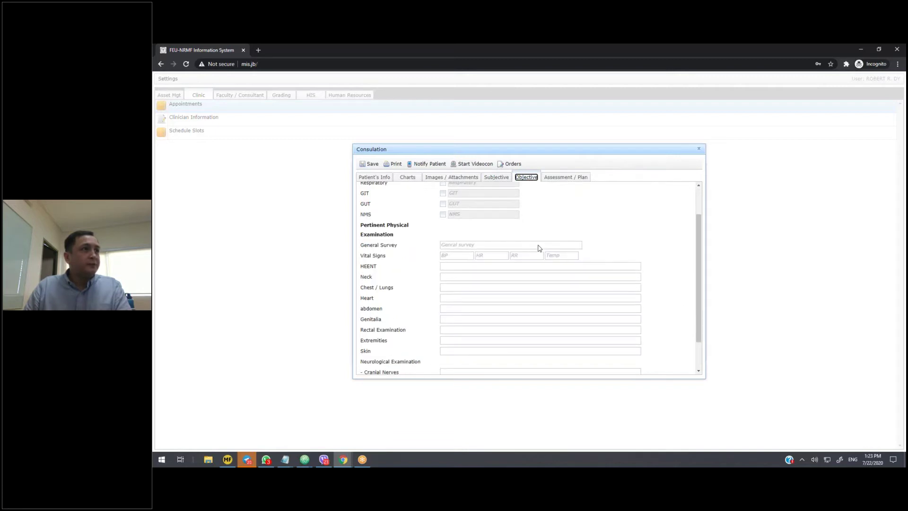
scroll(539, 248, "down", 1)
scroll(537, 246, "up", 2)
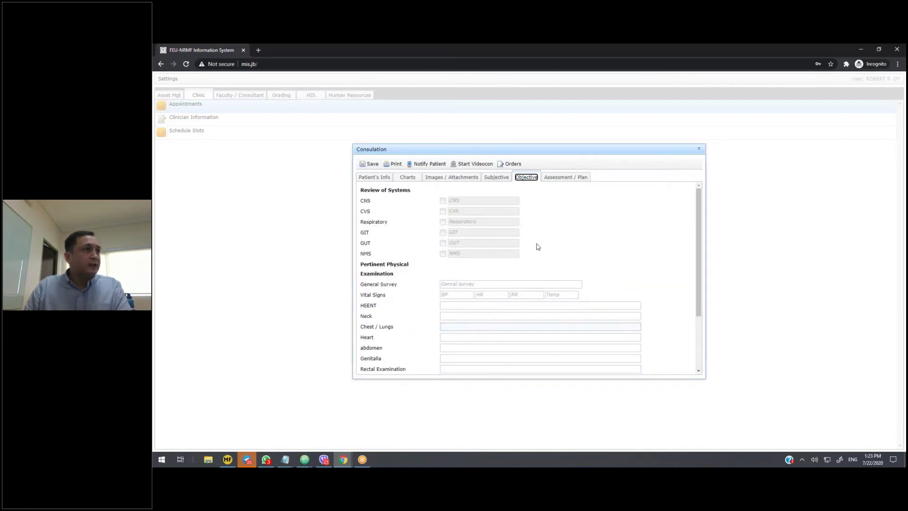
left_click(551, 178)
left_click(544, 189)
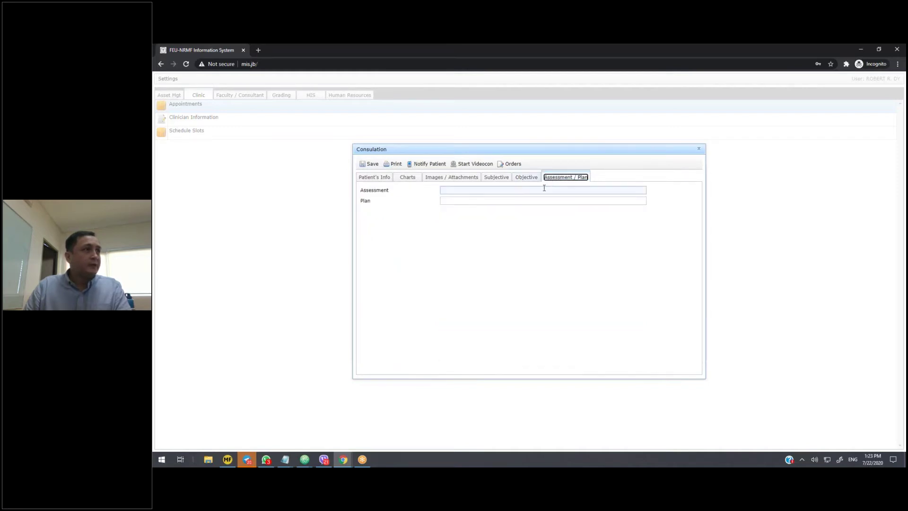
left_click(512, 201)
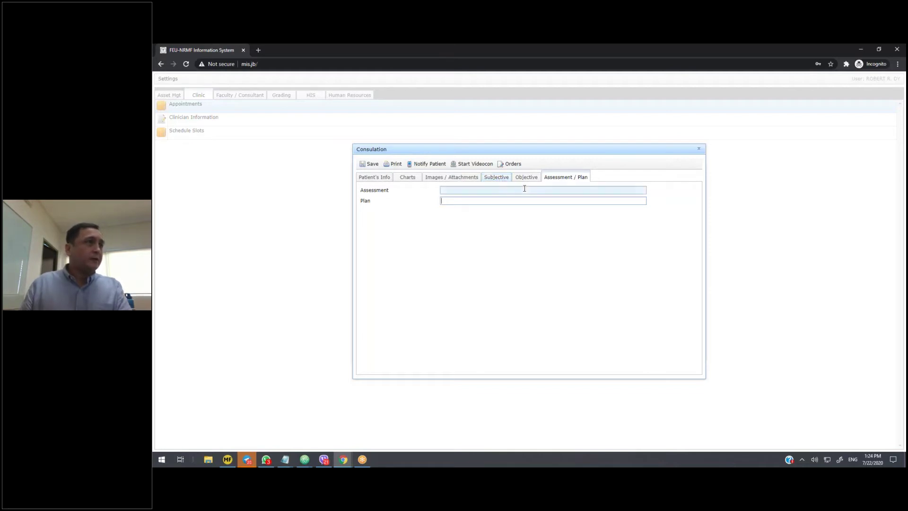
Return to the patient's info, notify the patient and start the videoconference.
left_click(381, 178)
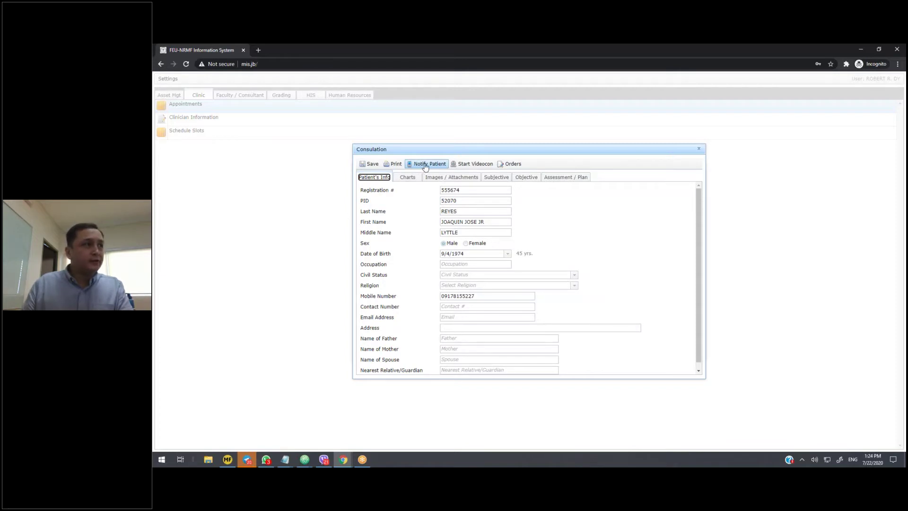
left_click(427, 165)
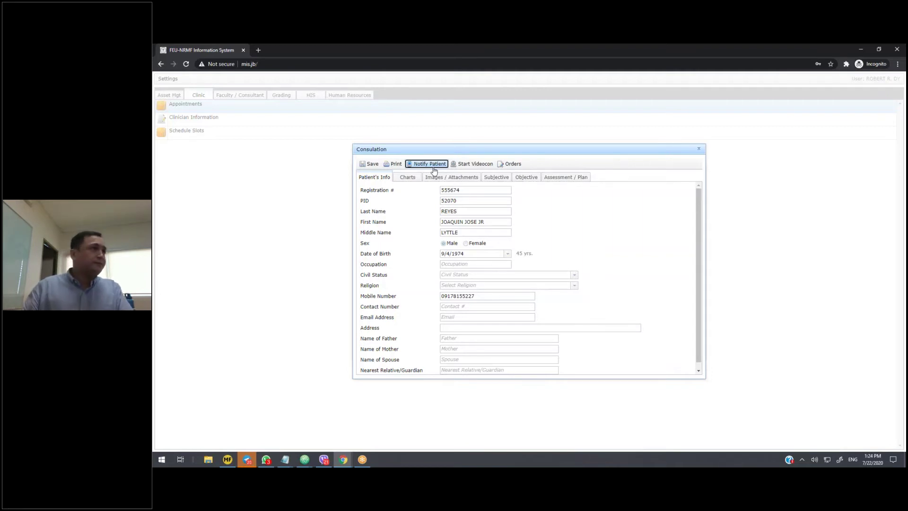
left_click(469, 166)
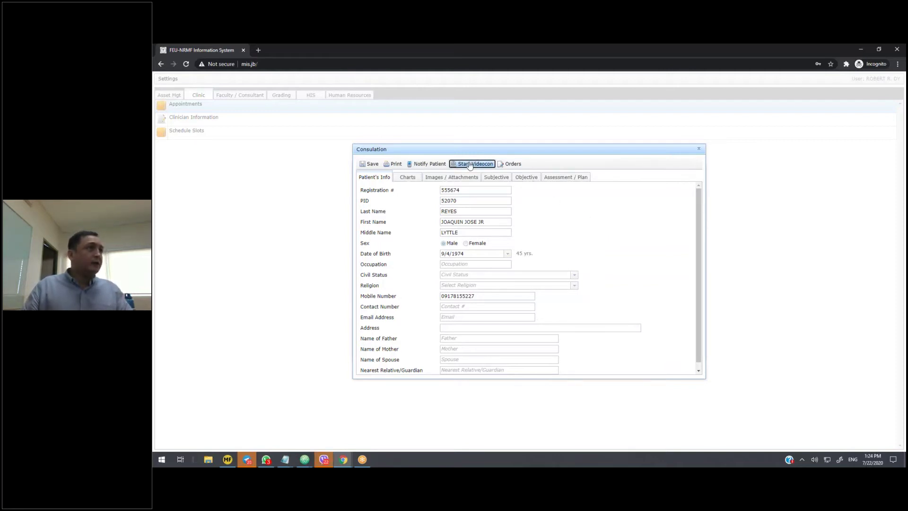
left_click(469, 165)
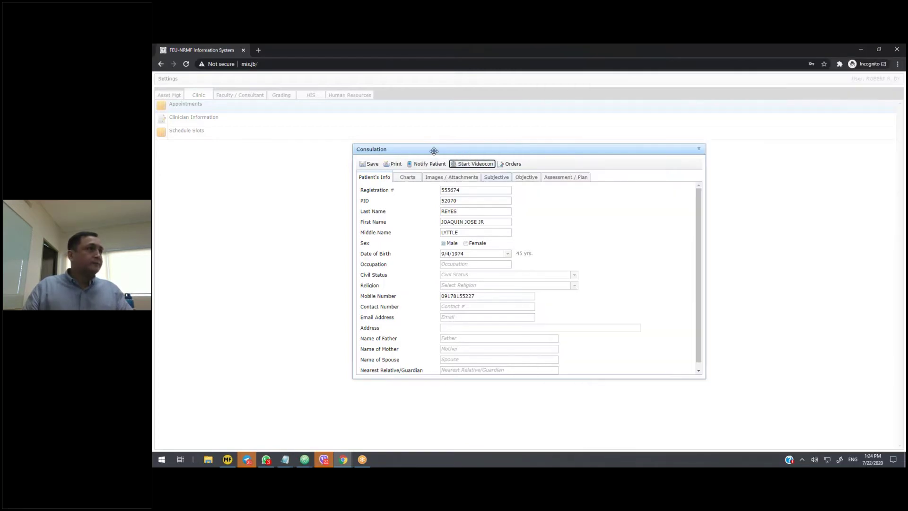
Place the consultation beside the Jitsi Meet window, and join the meeting with microphone and camera access allowed.
left_click_drag(433, 151, 344, 147)
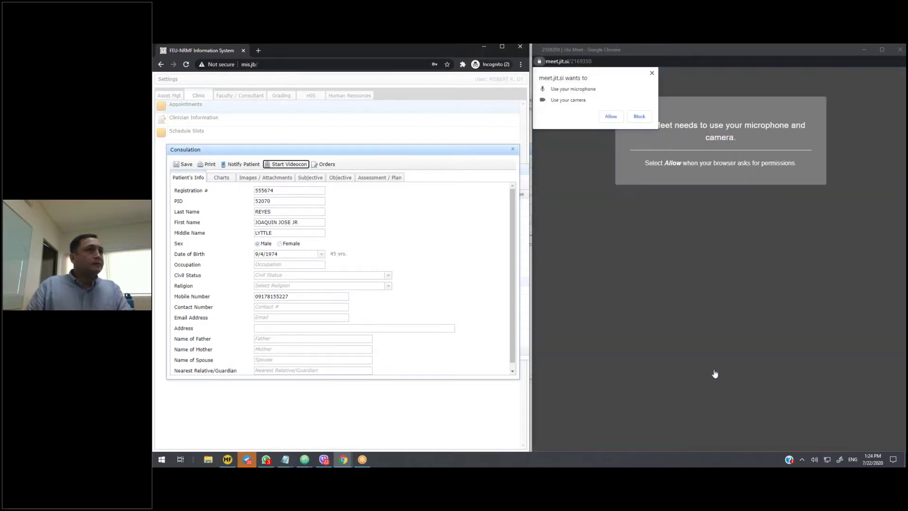
left_click(610, 117)
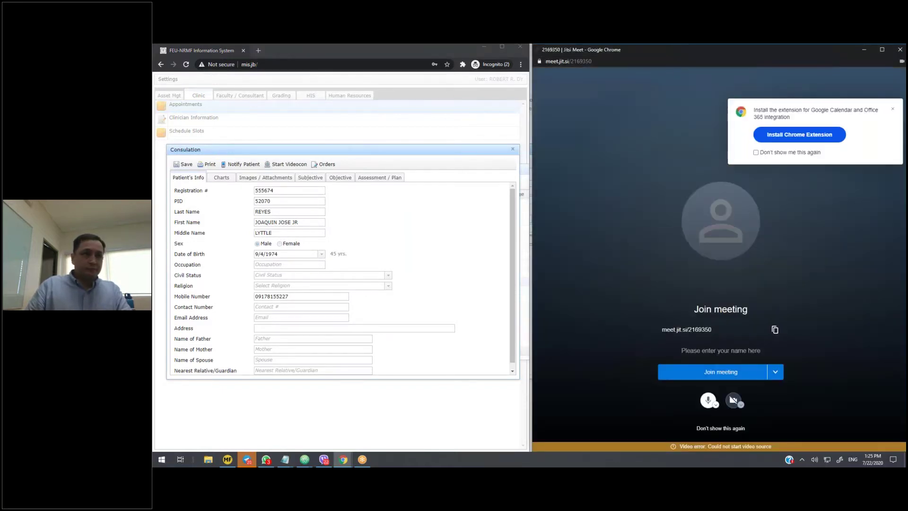
left_click(714, 374)
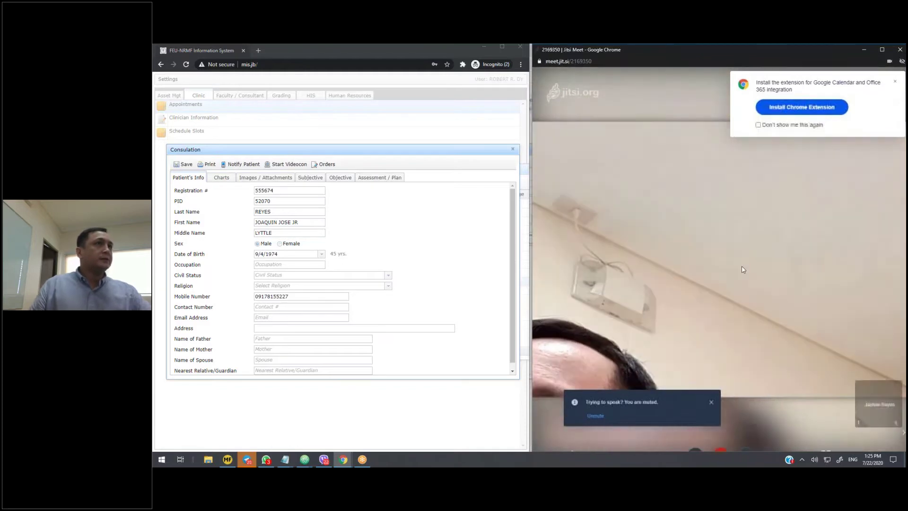
End the Jitsi video call with the patient and close its window.
mouse_move(736, 278)
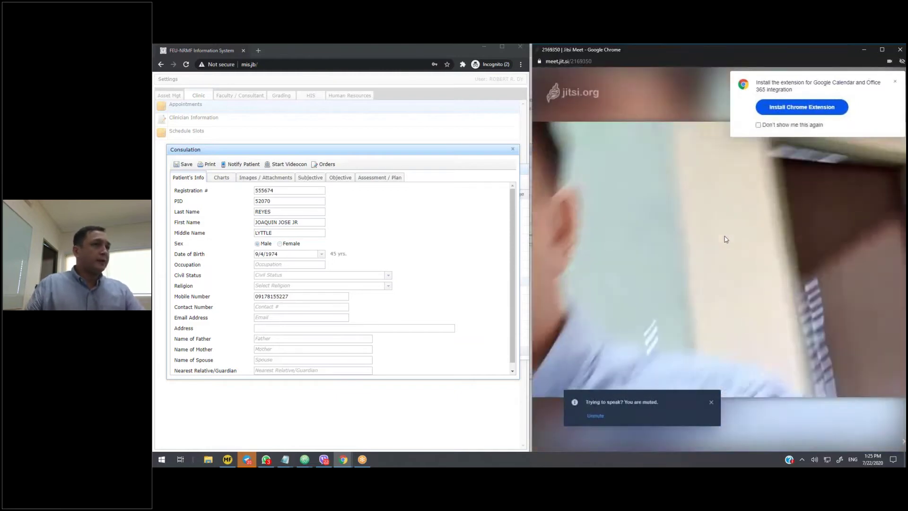
mouse_move(722, 441)
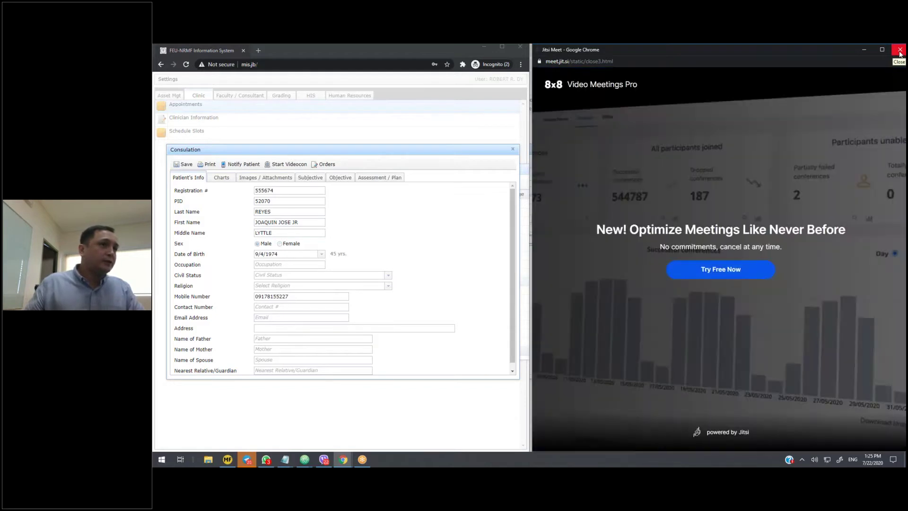
left_click(900, 52)
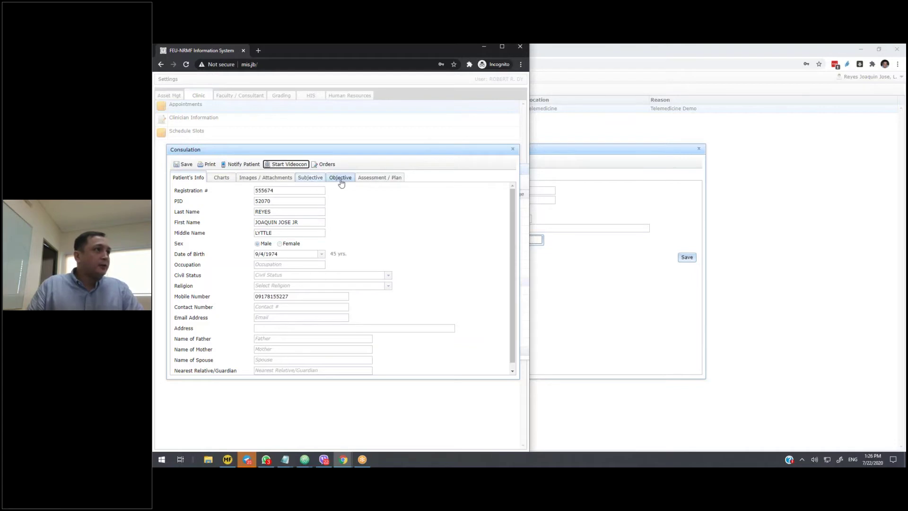
Enlarge the clinician's system window and revisit the Assessment / Plan, Subjective and Objective sections of the consultation.
left_click(361, 182)
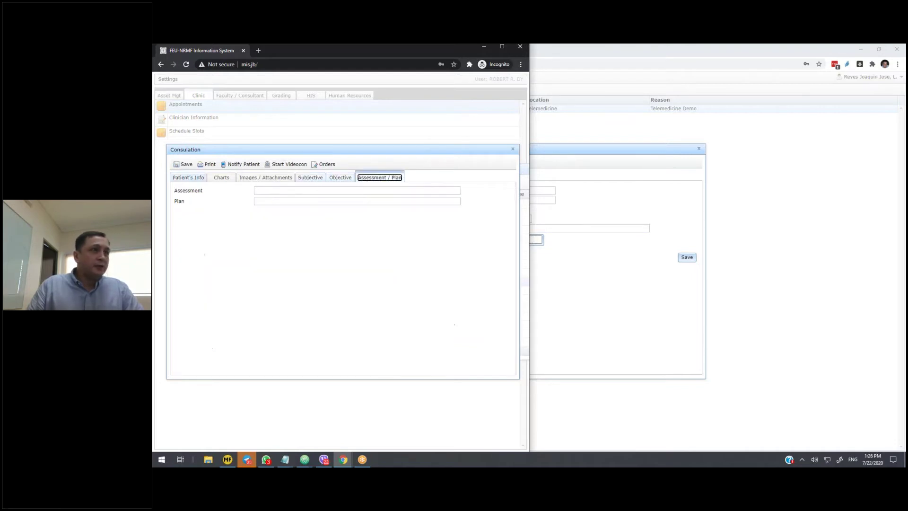
left_click(310, 182)
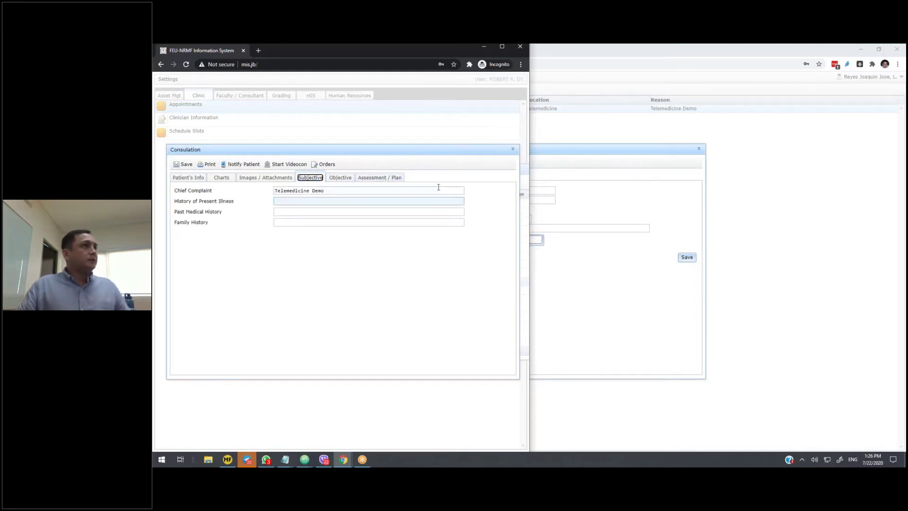
double_click(372, 52)
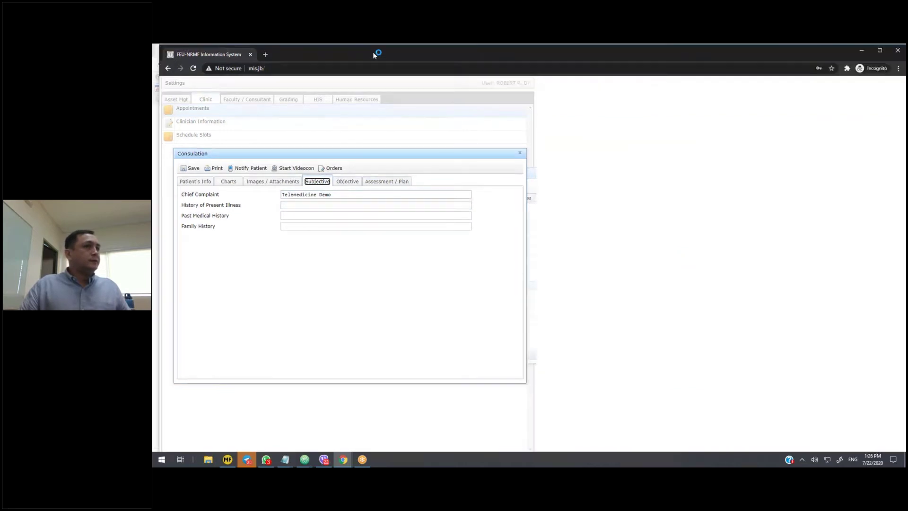
left_click(347, 182)
left_click(374, 182)
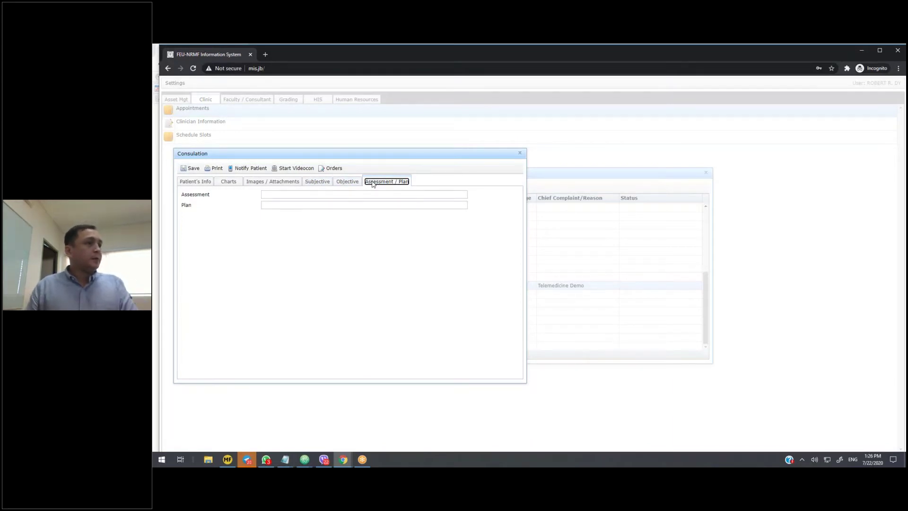
left_click(327, 187)
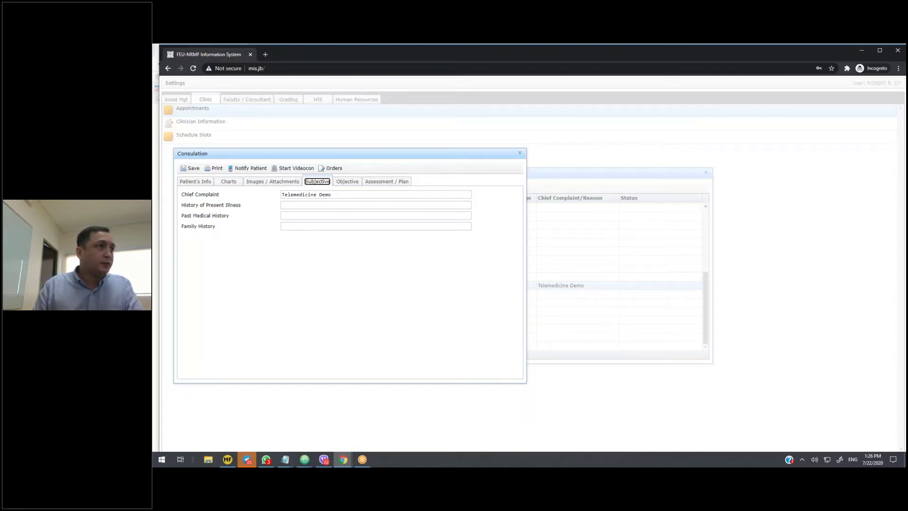
left_click(340, 182)
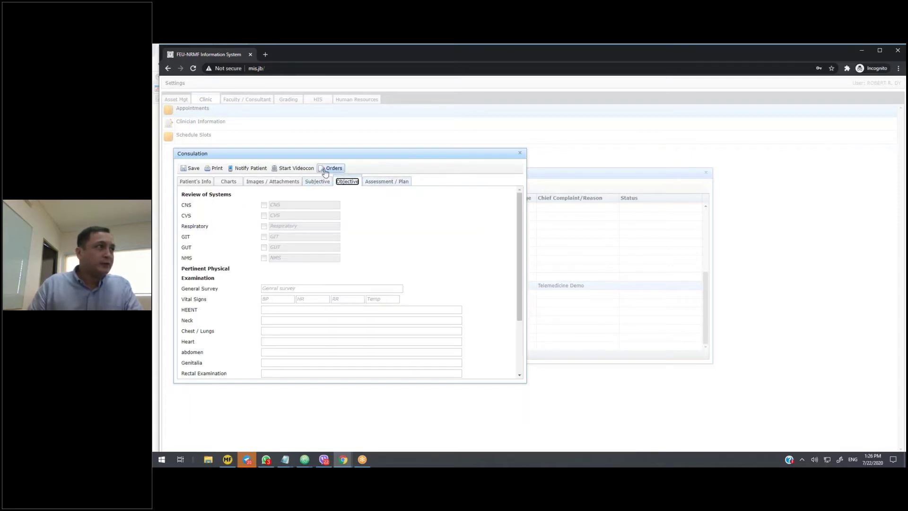
View the patient's orders, close the list and return to the consultation's Subjective section.
left_click(331, 168)
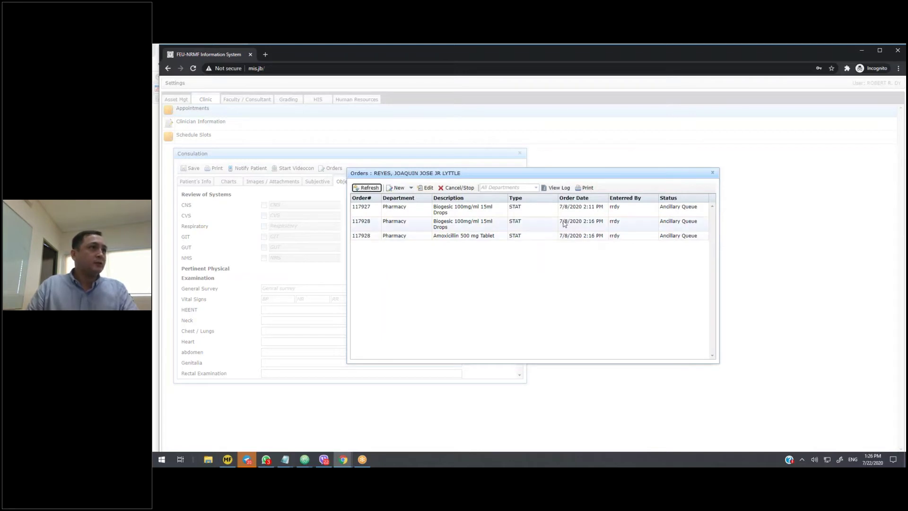
left_click(712, 174)
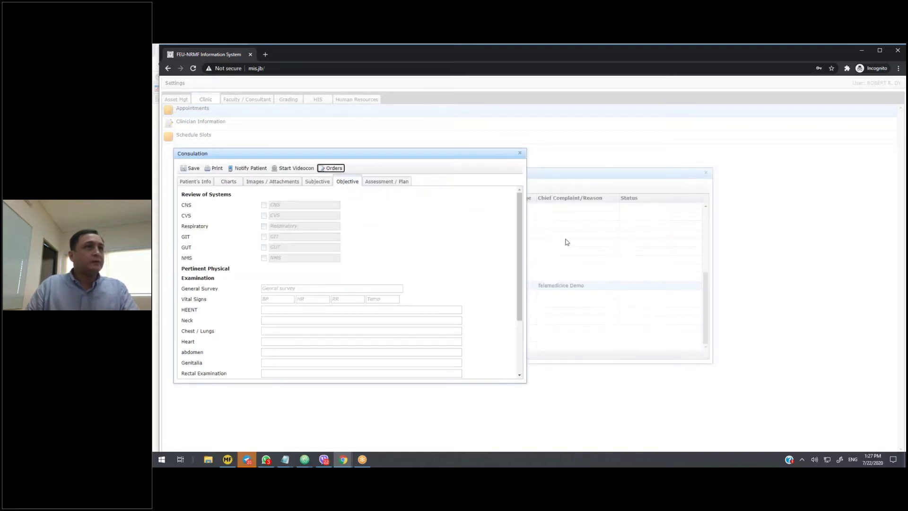
left_click(317, 182)
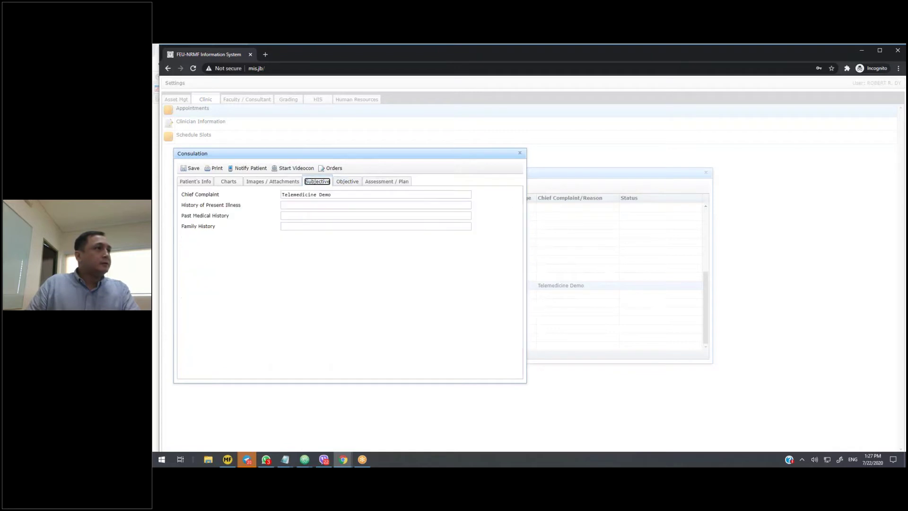
left_click(322, 194)
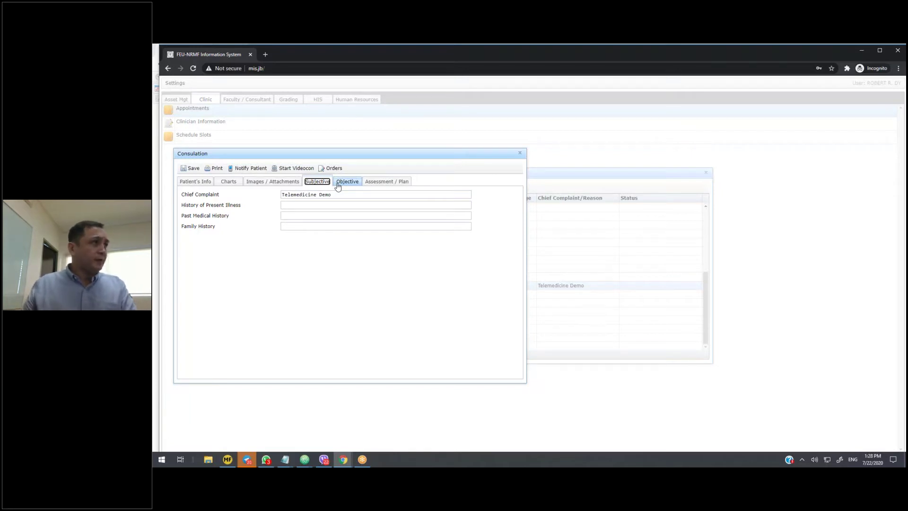
left_click(318, 206)
left_click(329, 216)
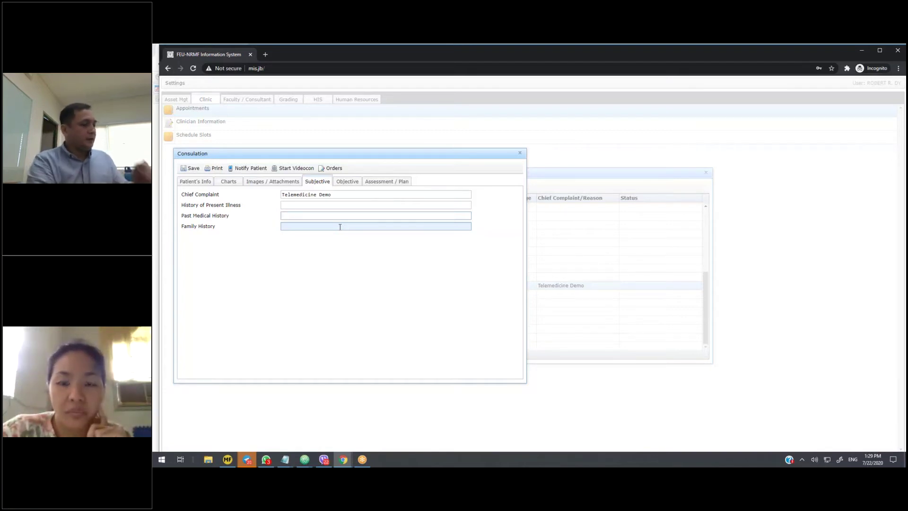
key("super+r")
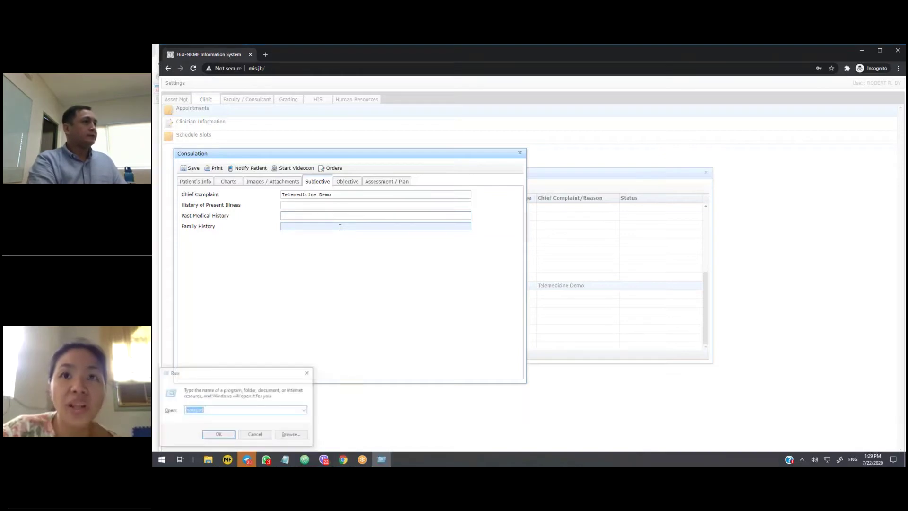
key("Escape")
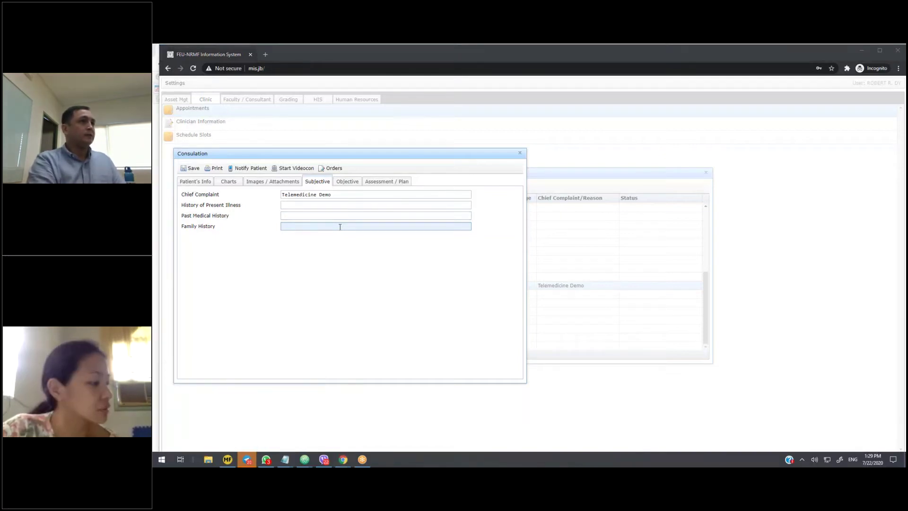
Switch to the Notepad notes and add the address ehealth.feu-nrmf.ph on a new line below the Facebook link.
key("alt+Tab")
key("alt+Tab")
key("alt+Tab")
key("alt+Tab")
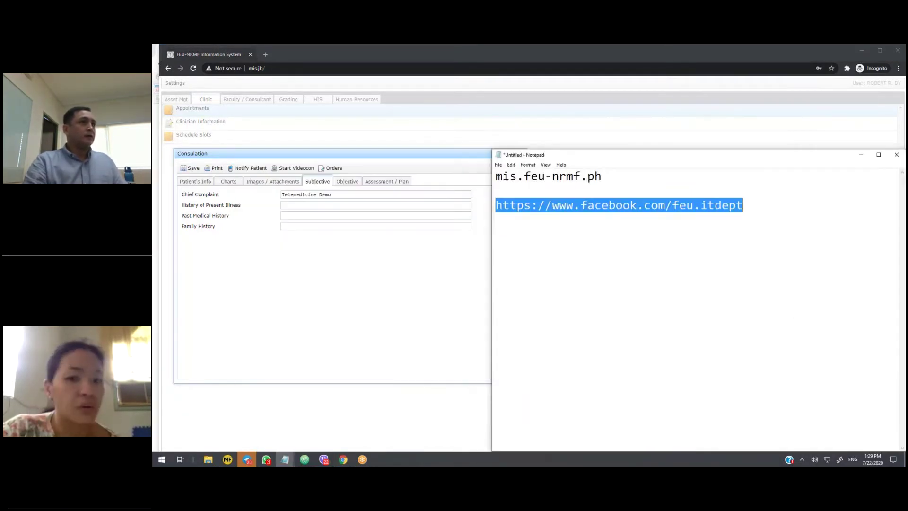
left_click(744, 205)
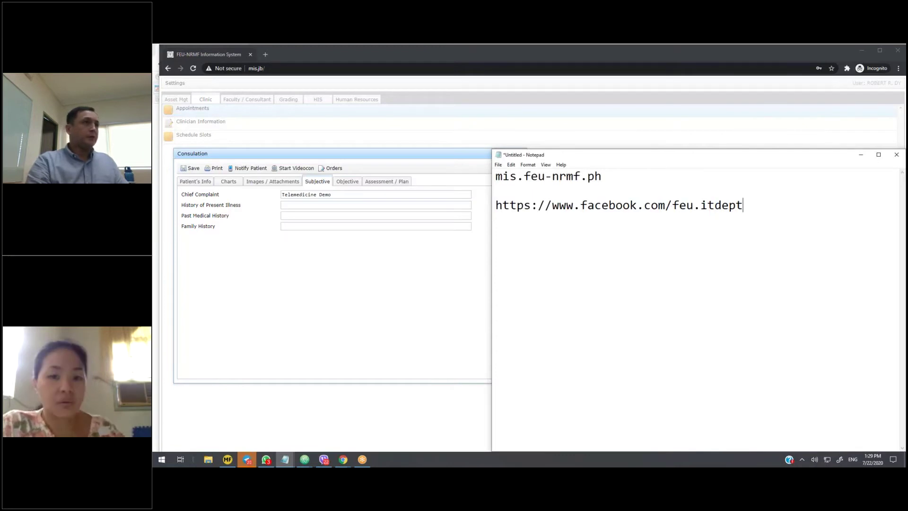
type("ehe")
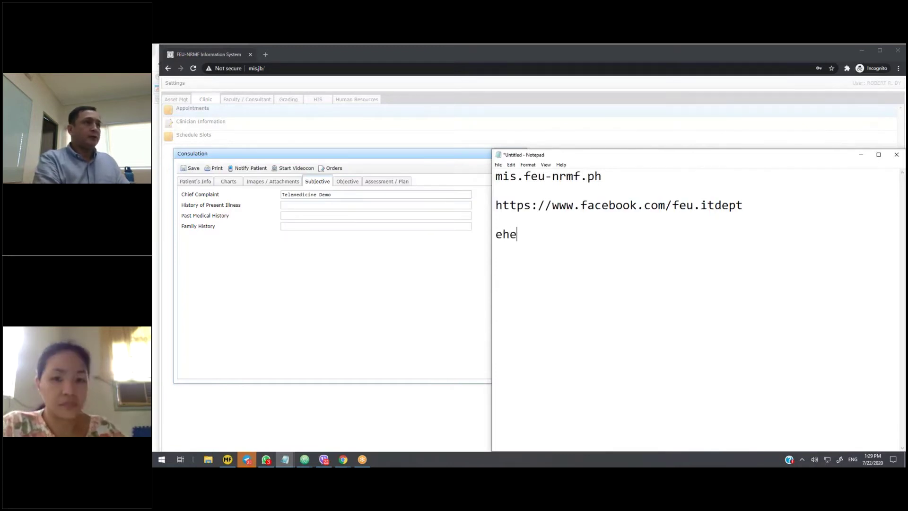
type("alth.feu-nrmf.ph")
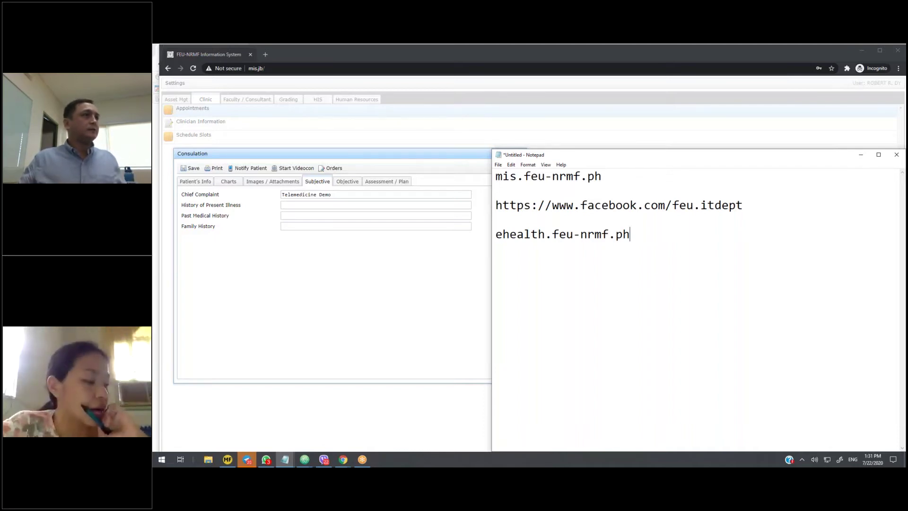
Switch to the patient portal and go back from the new appointment's details to its list of schedule slots.
key("alt+Tab")
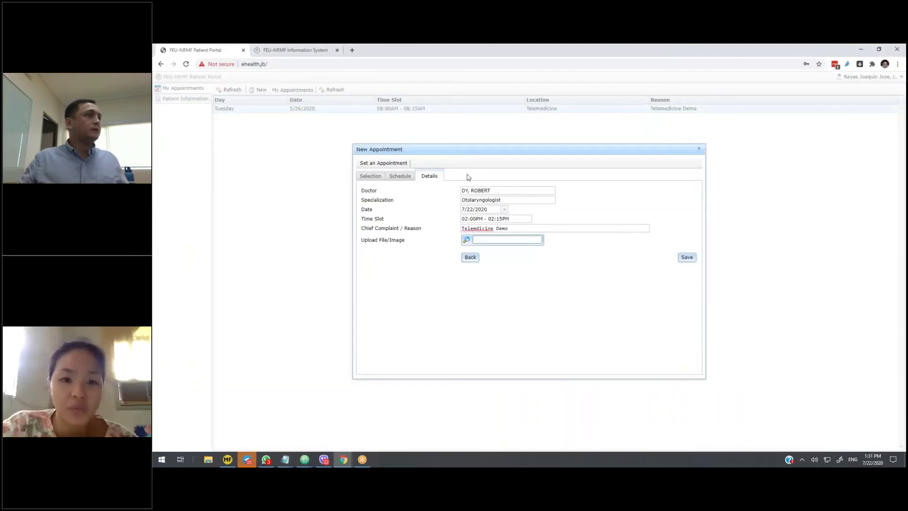
left_click(470, 257)
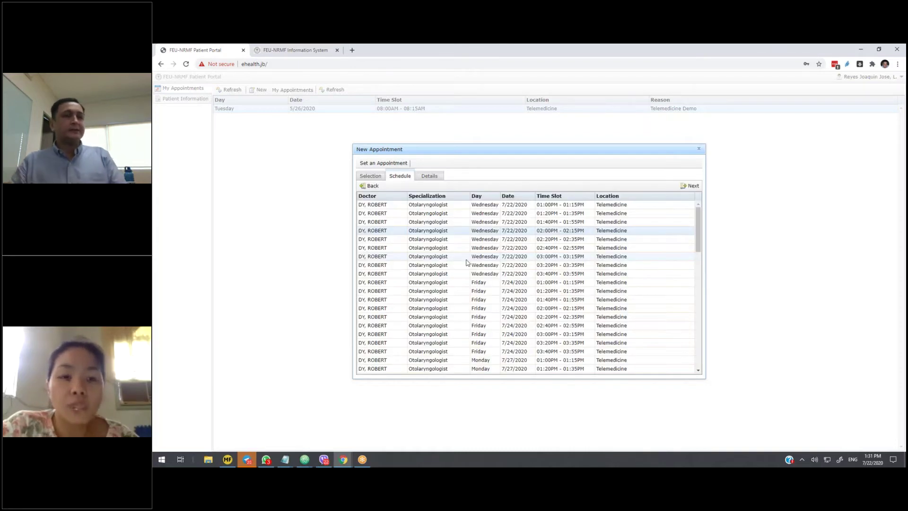
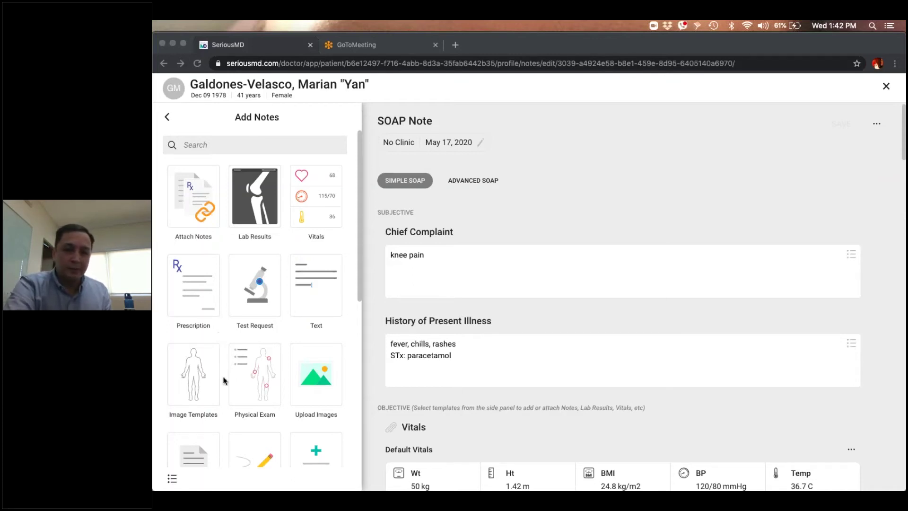
In SeriousMD, look over the note types on offer and the SOAP note's subjective entries, vitals and allergies.
mouse_move(523, 490)
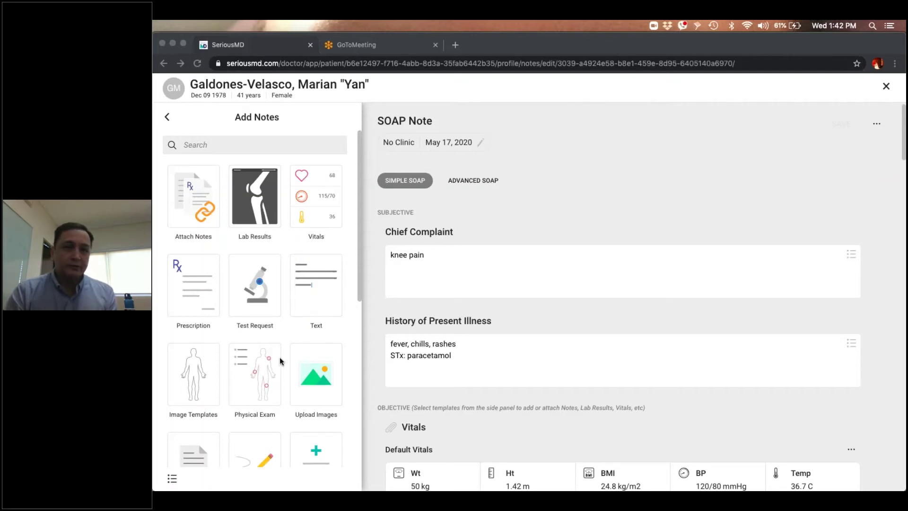
scroll(280, 356, "down", 1)
scroll(279, 356, "down", 3)
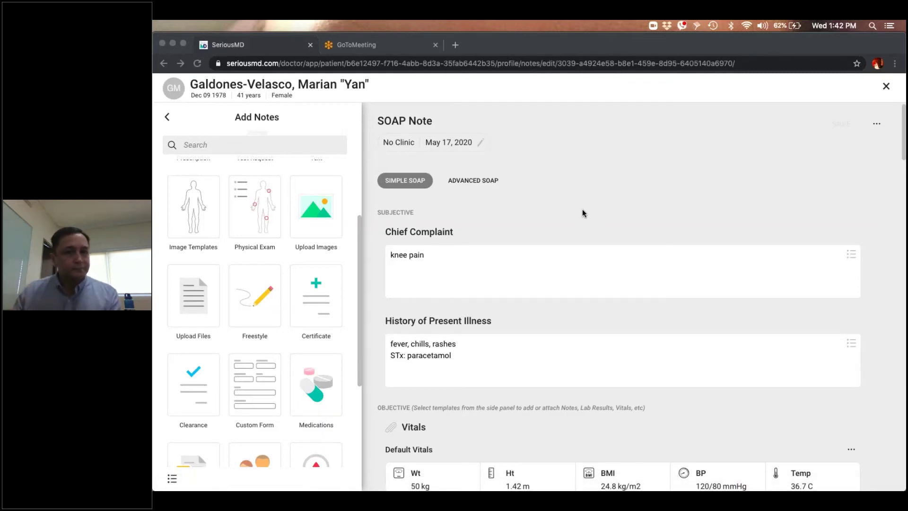
left_click(585, 91)
left_click(586, 91)
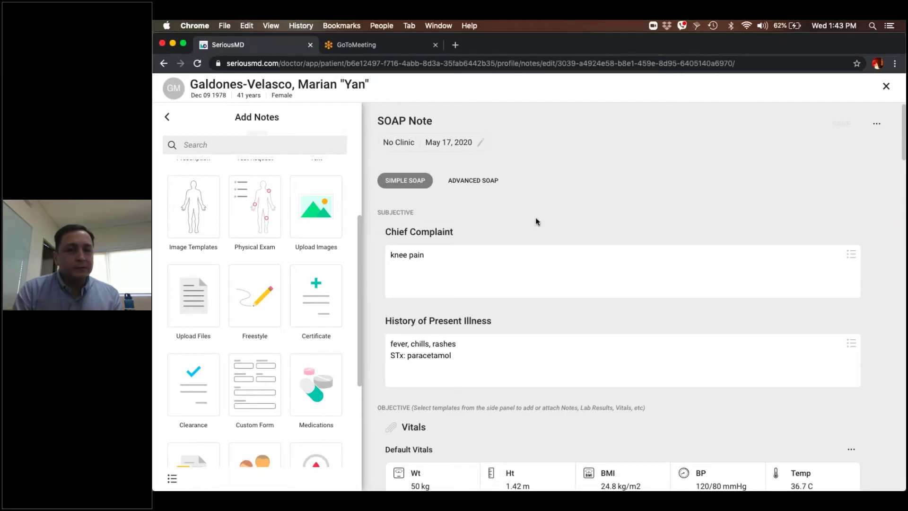
scroll(623, 335, "down", 4)
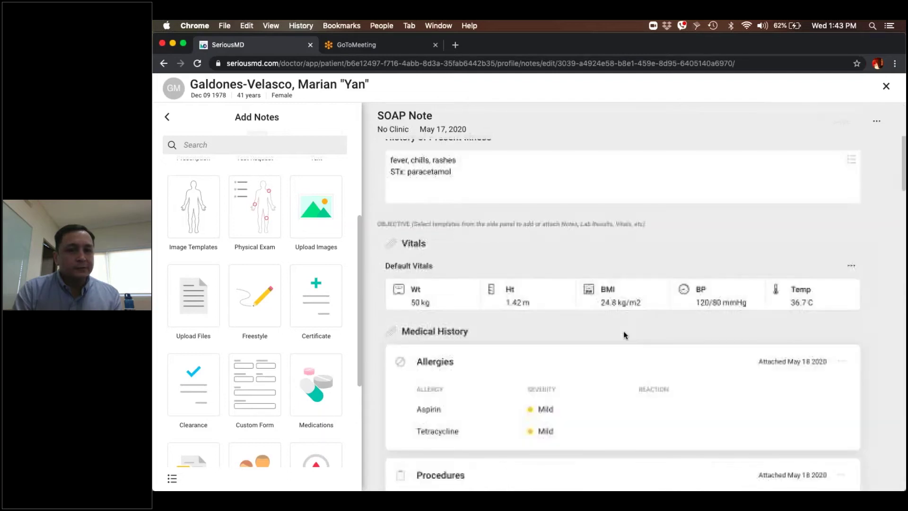
scroll(624, 334, "up", 4)
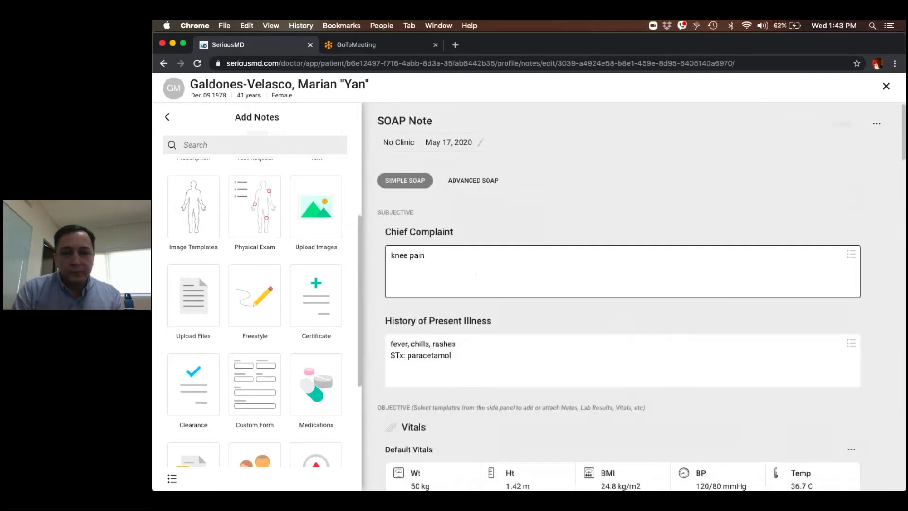
Clear the Chief Complaint text in the SOAP note.
left_click(426, 255)
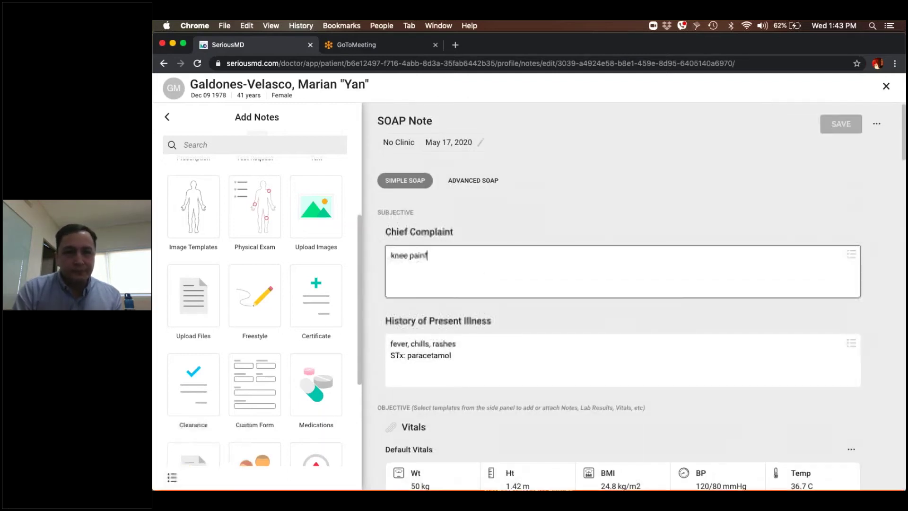
key("BackSpace")
key("BackSpace")
key("BackSpace")
key("BackSpace")
key("BackSpace")
key("BackSpace")
key("BackSpace")
key("BackSpace")
key("BackSpace")
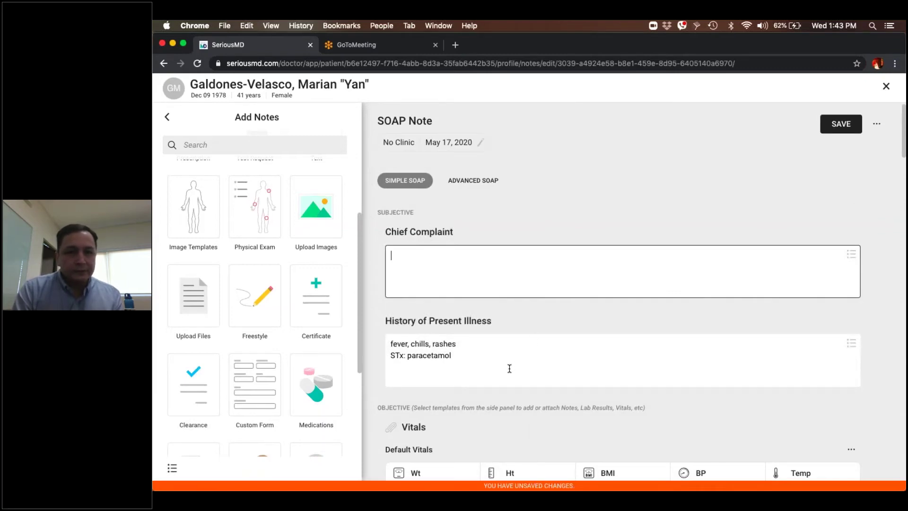
Review the SOAP note's vitals, medical history, text note, physical exam, medical certificate and admission form.
left_click(510, 368)
scroll(510, 368, "down", 8)
scroll(623, 307, "up", 5)
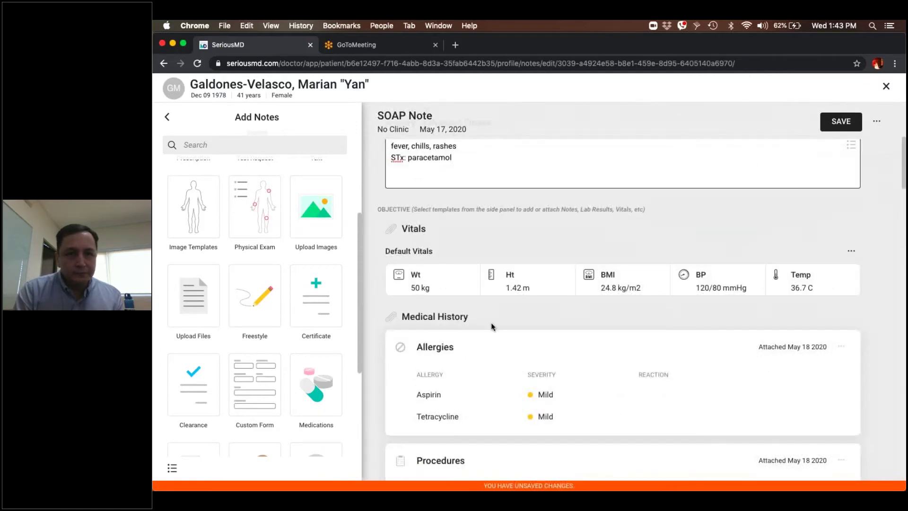
scroll(492, 326, "down", 5)
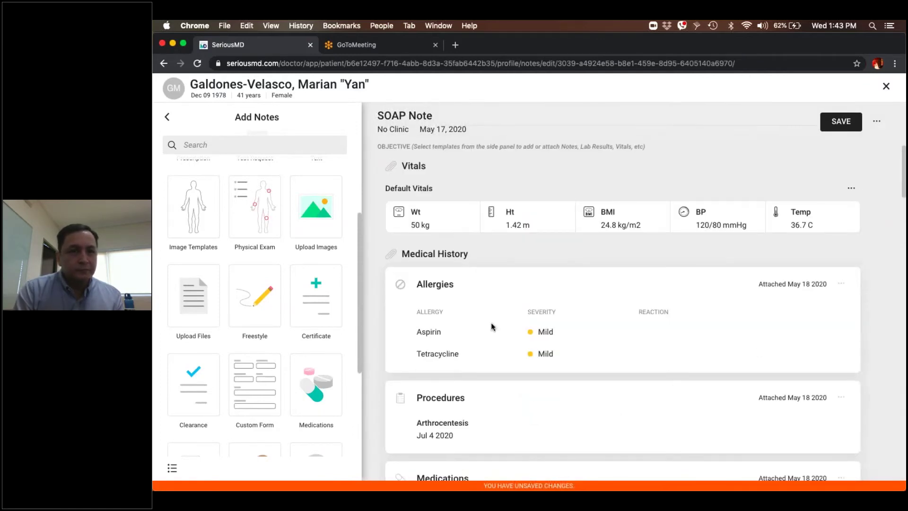
scroll(491, 327, "down", 2)
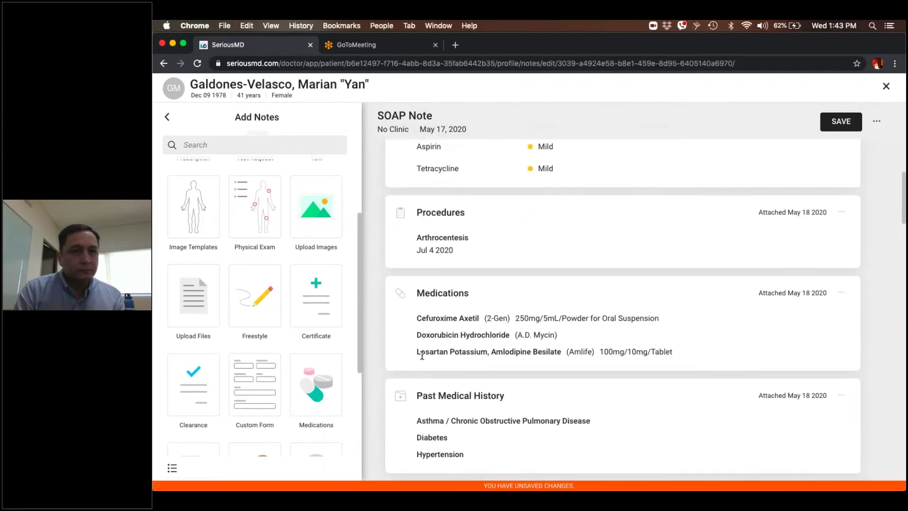
scroll(422, 355, "down", 10)
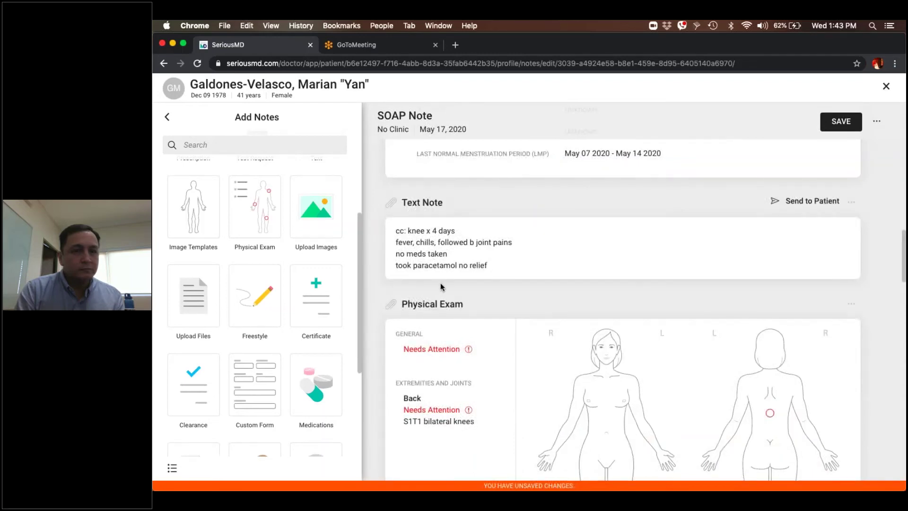
scroll(441, 283, "down", 8)
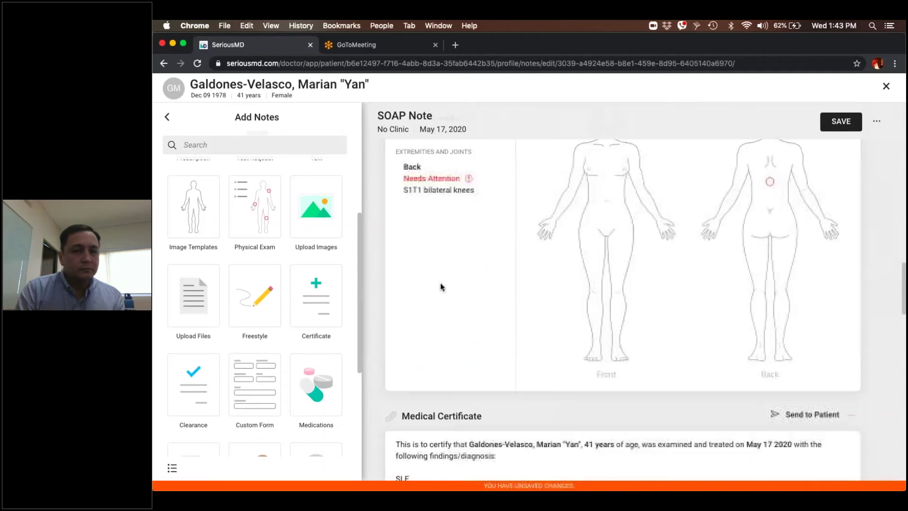
scroll(441, 283, "down", 5)
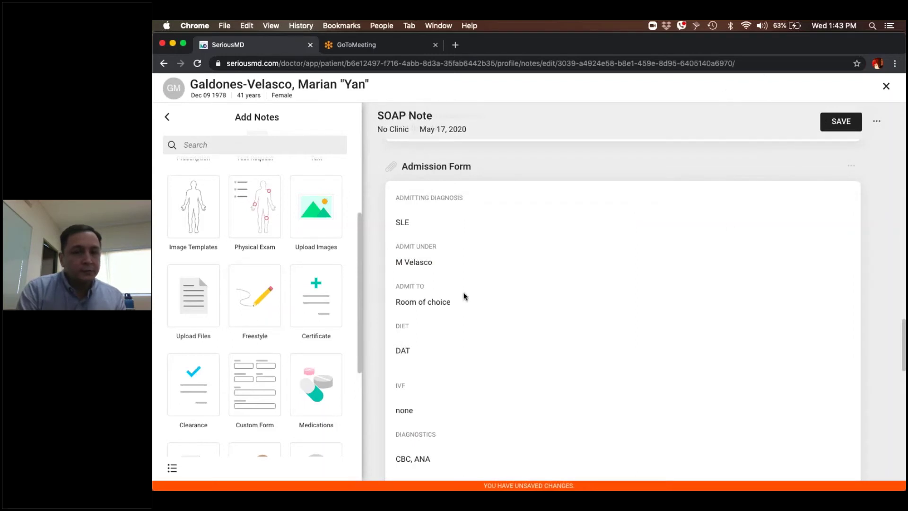
scroll(463, 297, "up", 2)
scroll(464, 296, "down", 4)
scroll(194, 305, "down", 1)
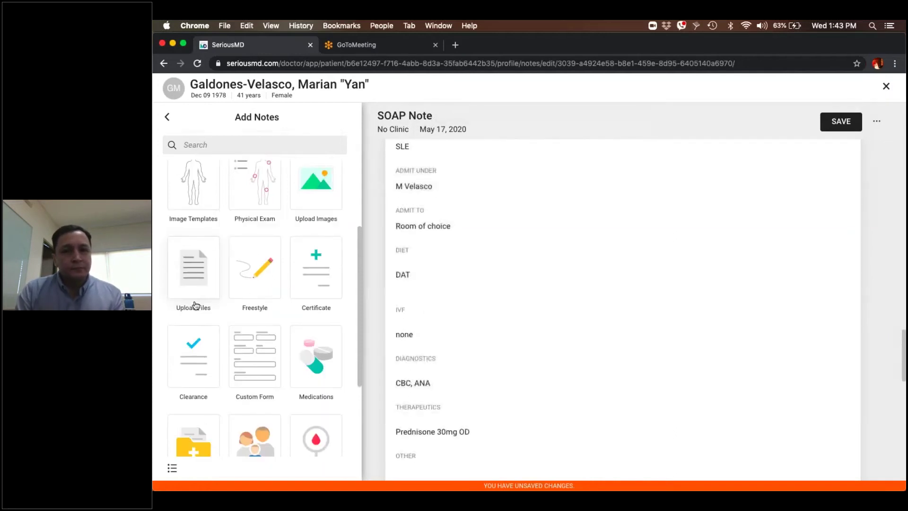
Look through all the note types that can be added to the SOAP note, from Attach Notes to Obstetric History.
scroll(194, 305, "up", 5)
scroll(189, 304, "down", 3)
scroll(199, 288, "up", 3)
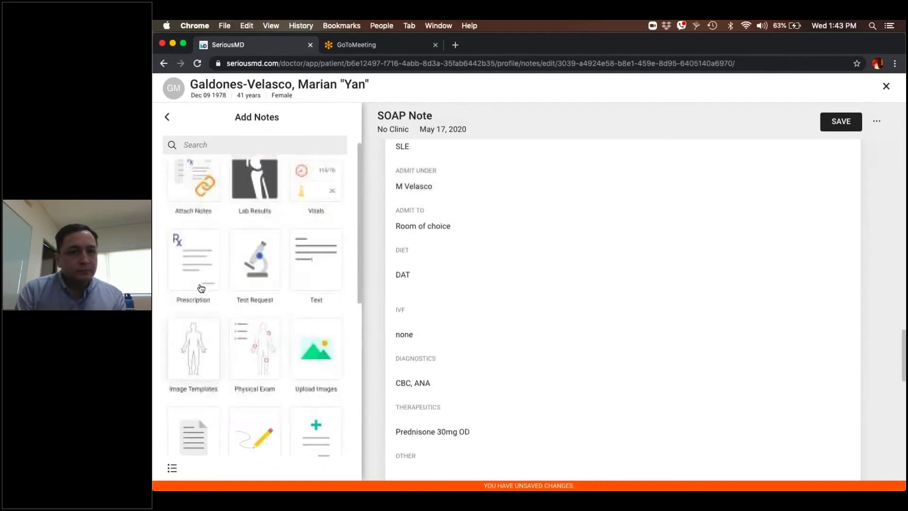
scroll(201, 288, "down", 4)
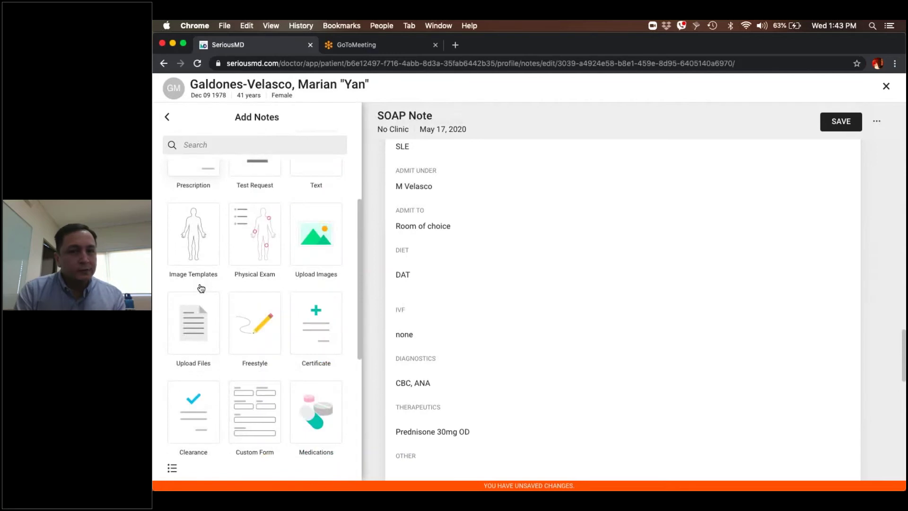
scroll(201, 288, "up", 1)
scroll(201, 288, "up", 4)
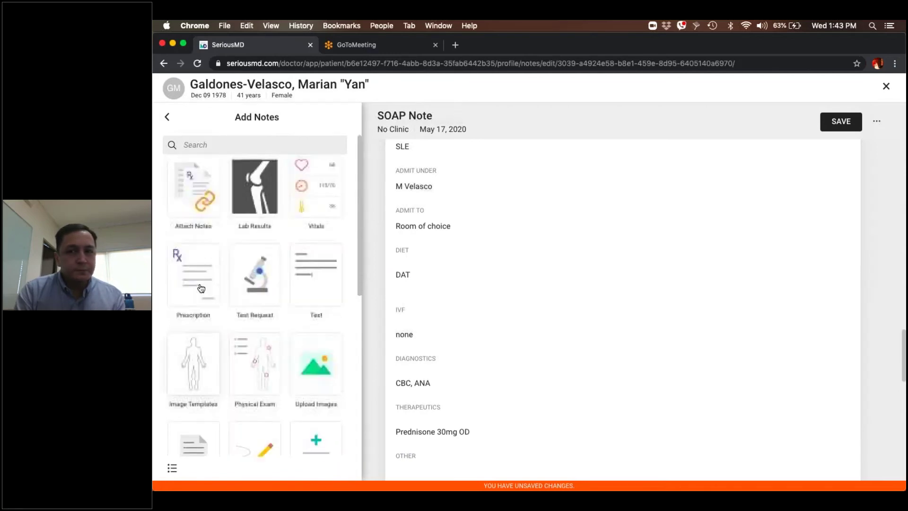
scroll(201, 288, "up", 1)
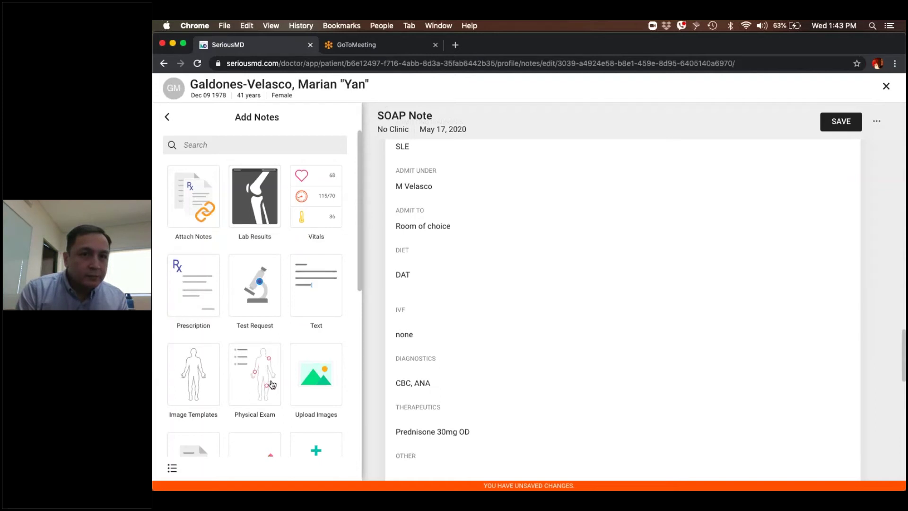
scroll(272, 384, "down", 1)
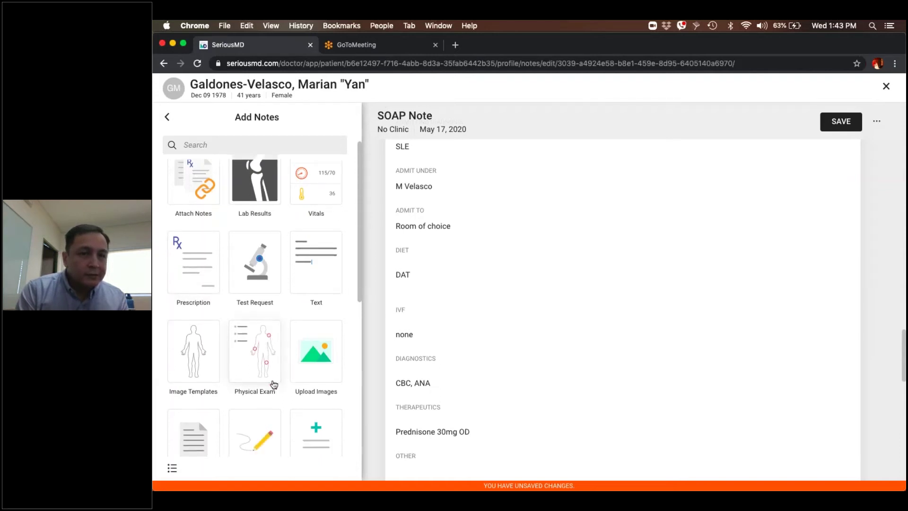
scroll(274, 384, "down", 3)
scroll(274, 384, "down", 4)
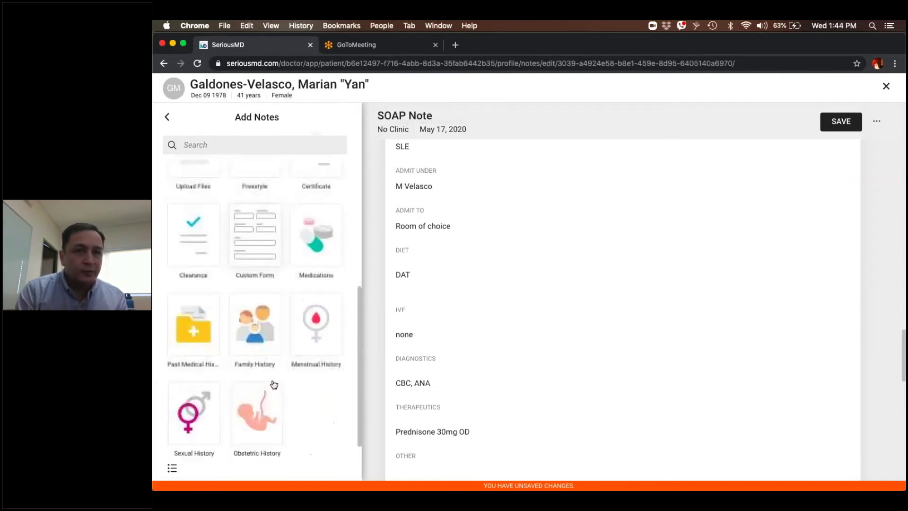
scroll(274, 384, "up", 4)
scroll(255, 383, "up", 3)
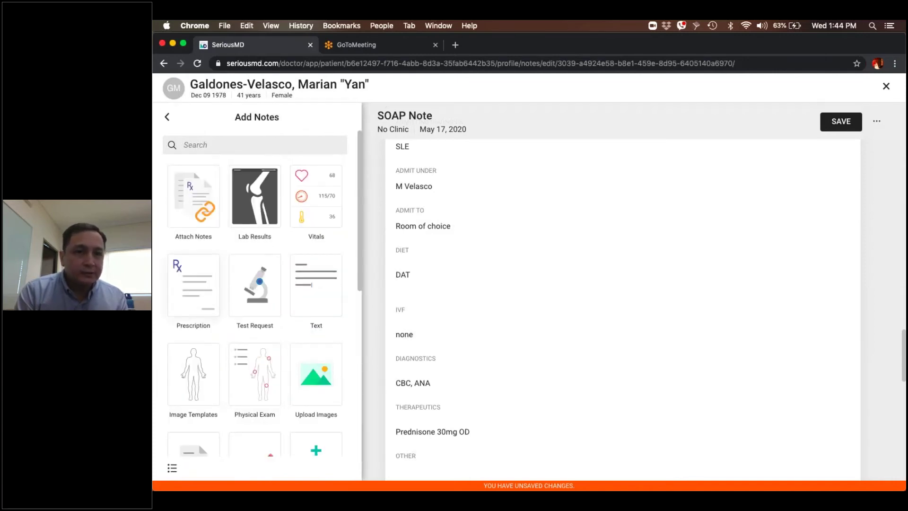
Start a new prescription for the SOAP note and search the medication list for methotrexate.
left_click(210, 302)
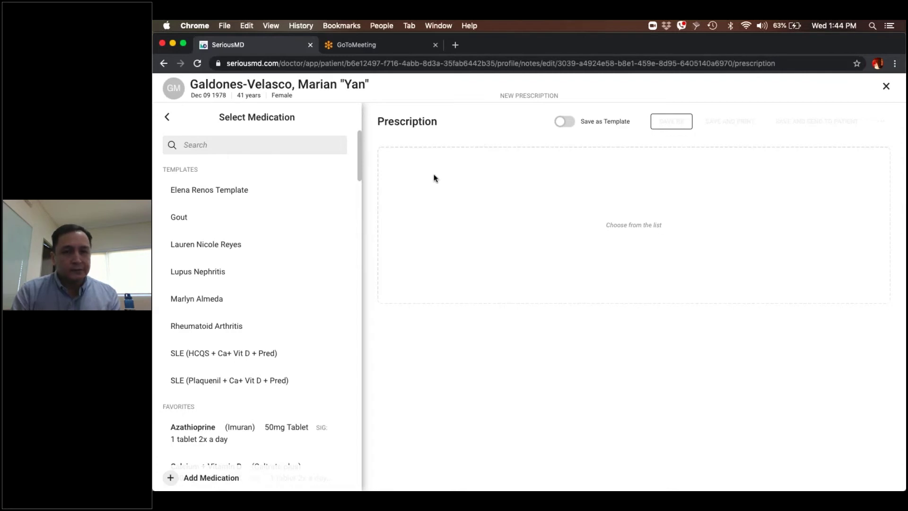
left_click(362, 49)
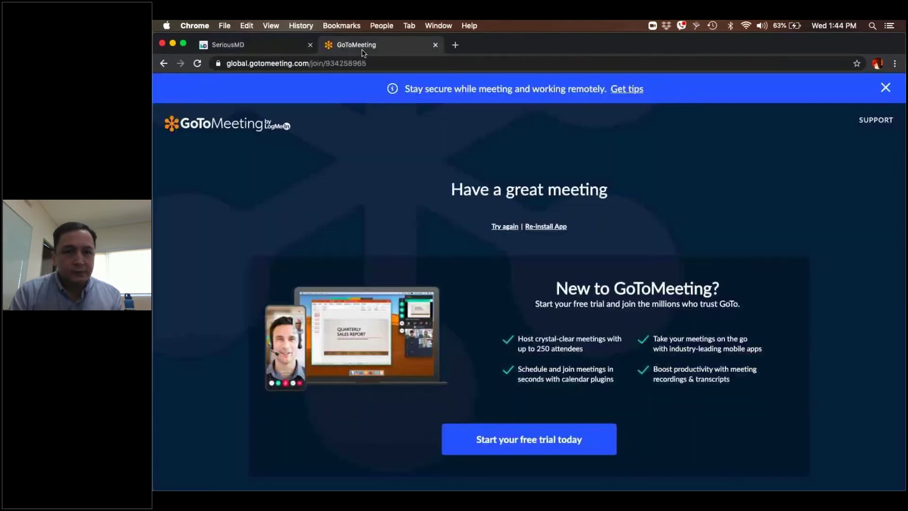
left_click(261, 45)
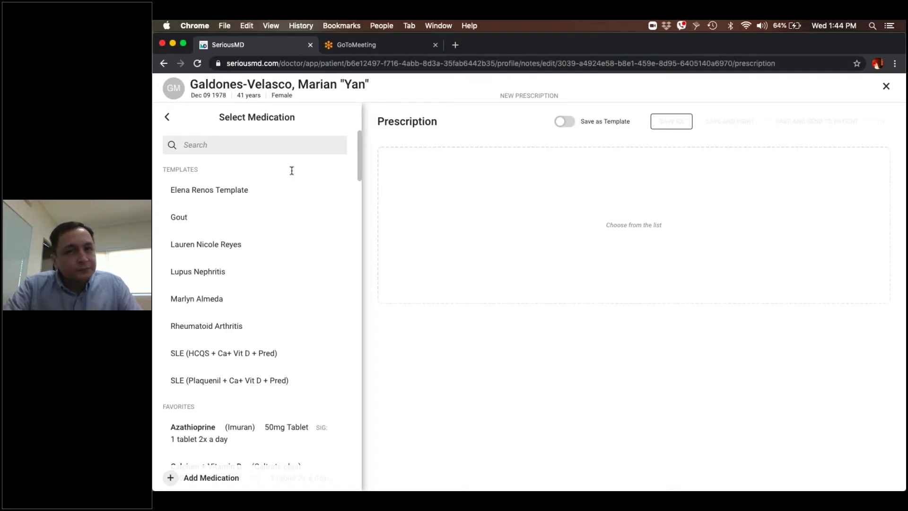
left_click(279, 141)
type("m")
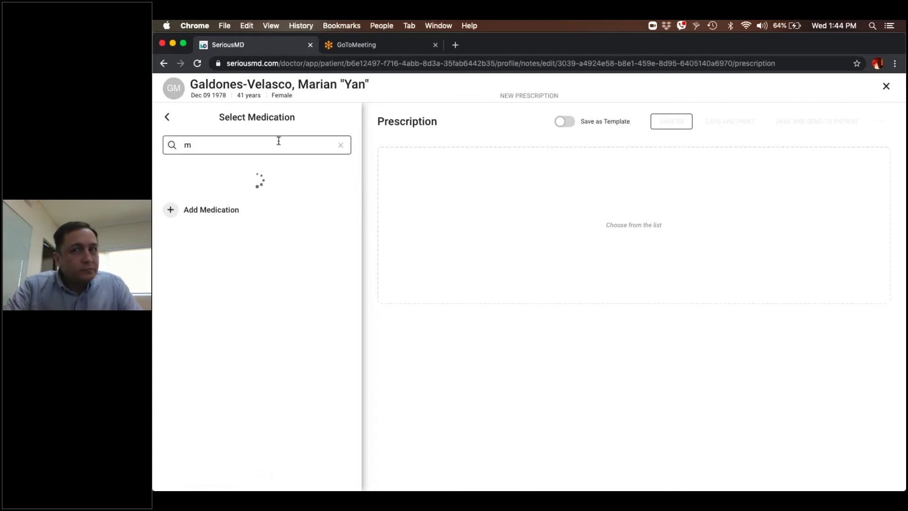
type("eth")
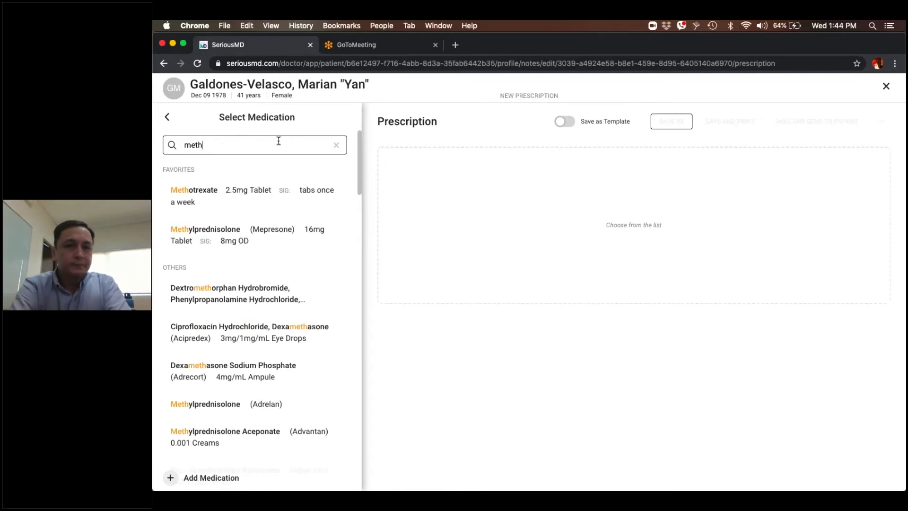
type("otr")
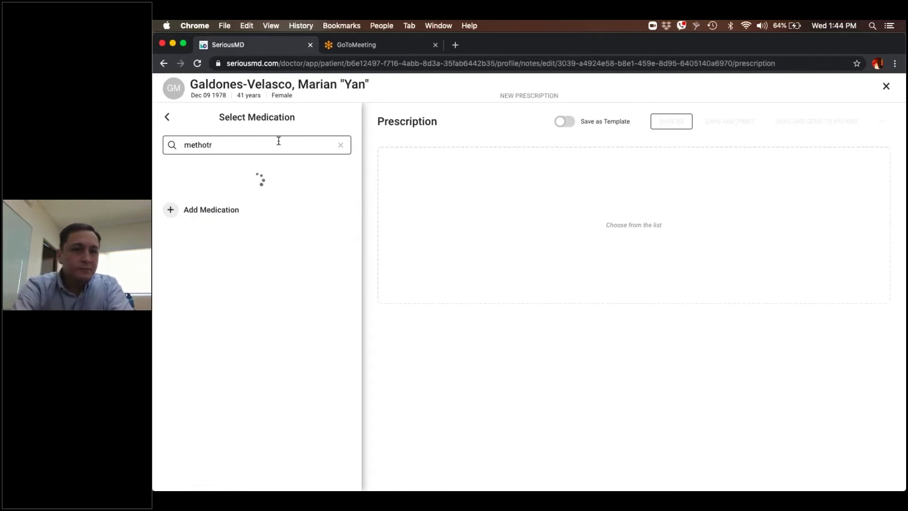
type("exate")
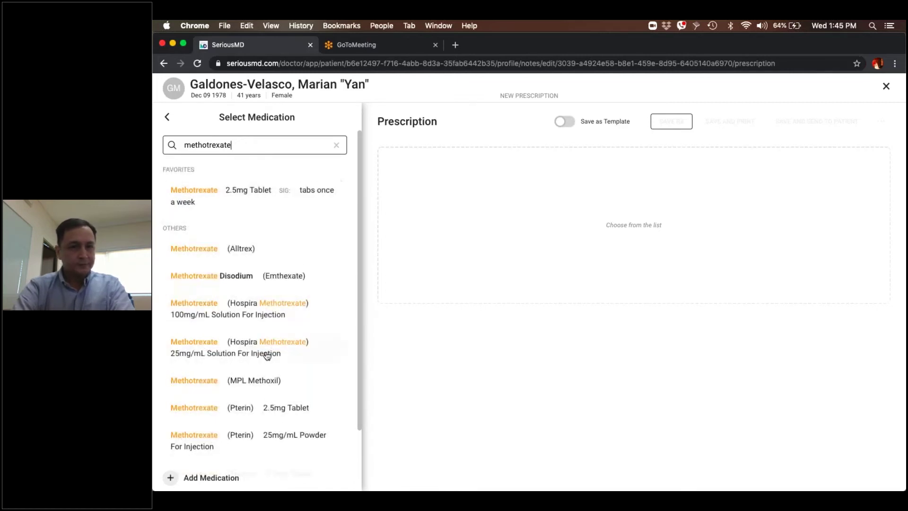
scroll(267, 356, "down", 2)
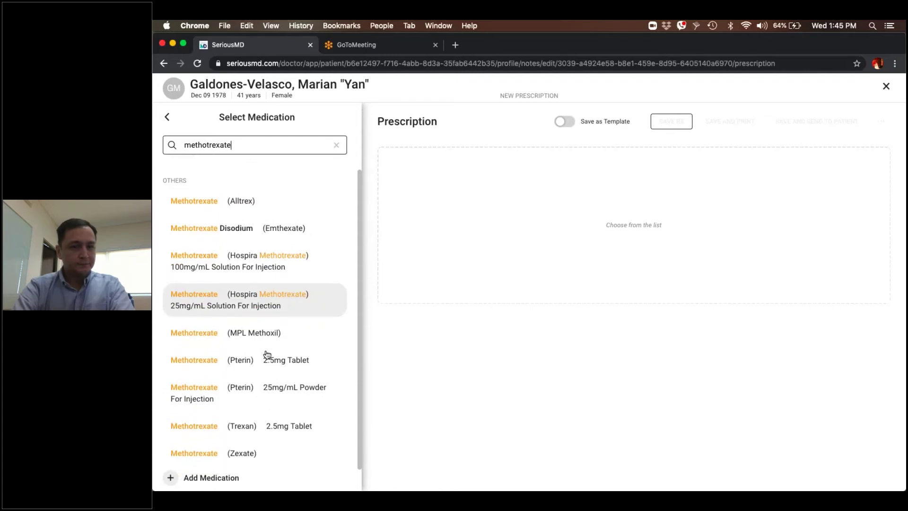
scroll(267, 355, "down", 1)
Add a custom medication to the prescription with generic name Methotrexaste, dose 2.5mg and sig "4 tabs once a week".
left_click(211, 473)
type("Methot")
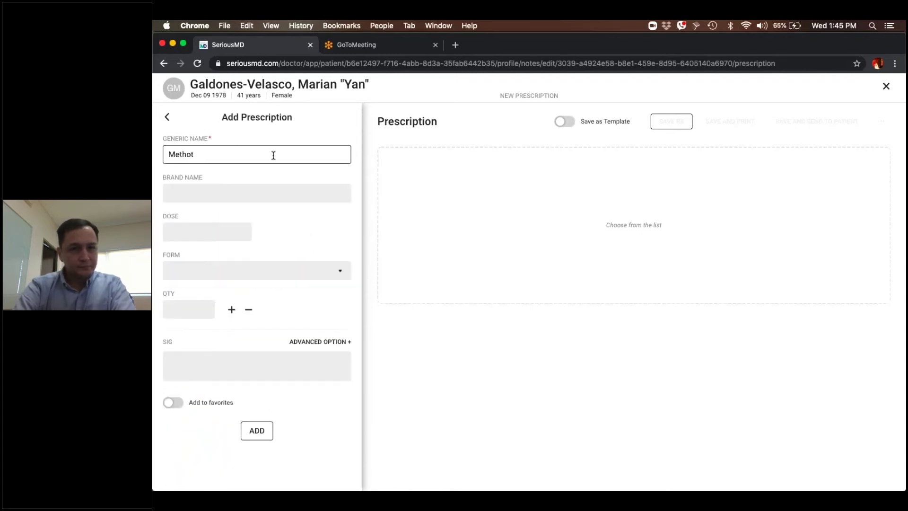
type("rexaste")
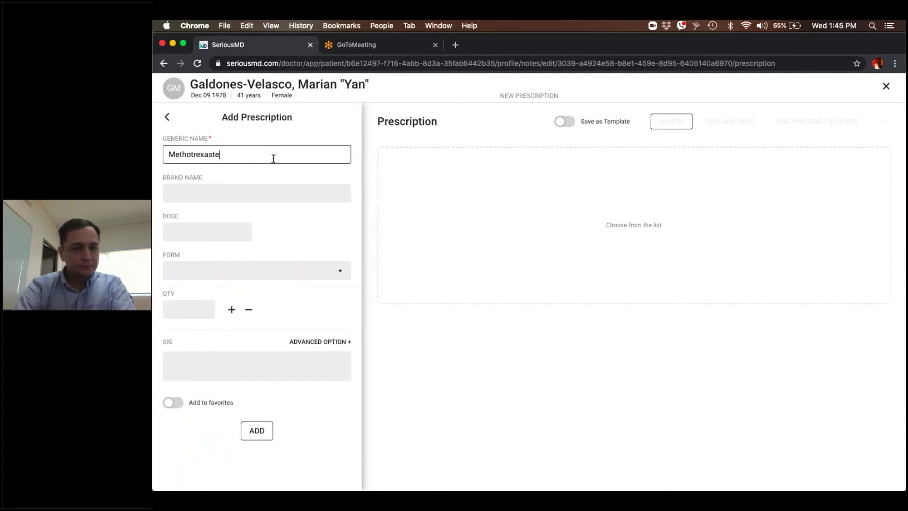
left_click(200, 233)
type("2.5mg")
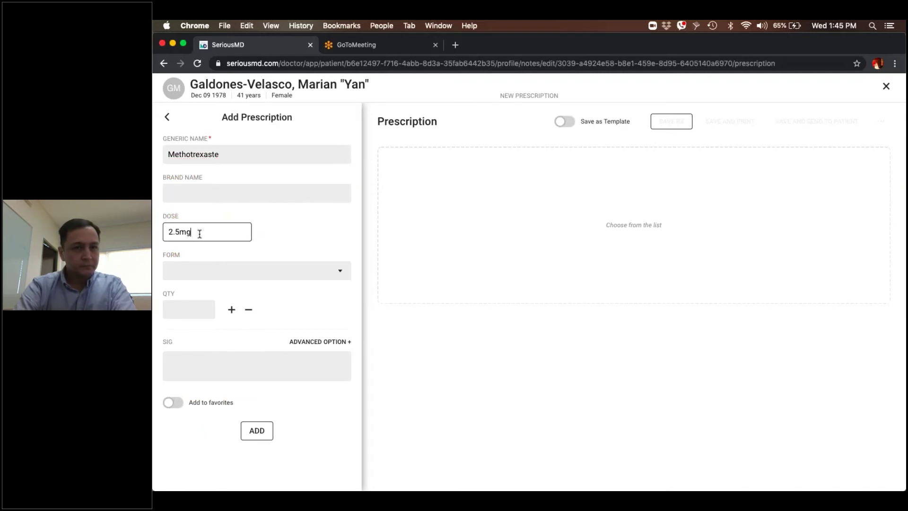
left_click(191, 367)
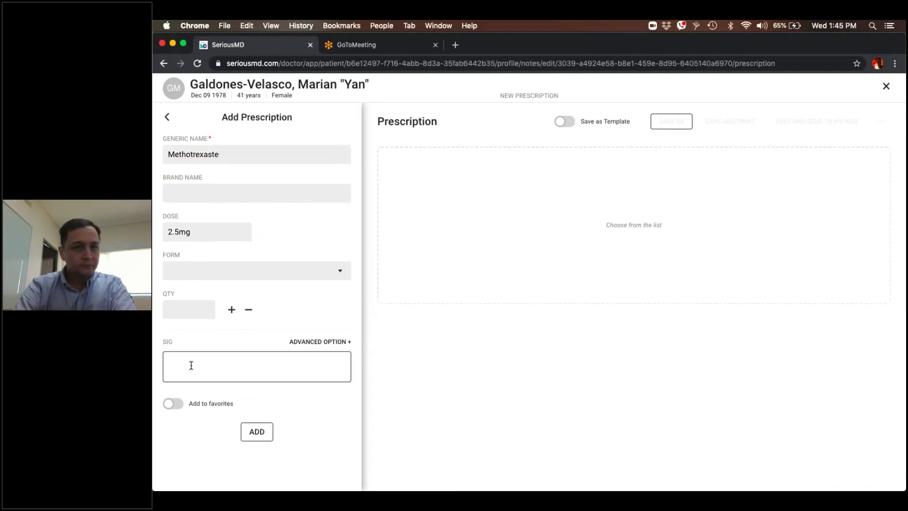
type("4 tabs once a week")
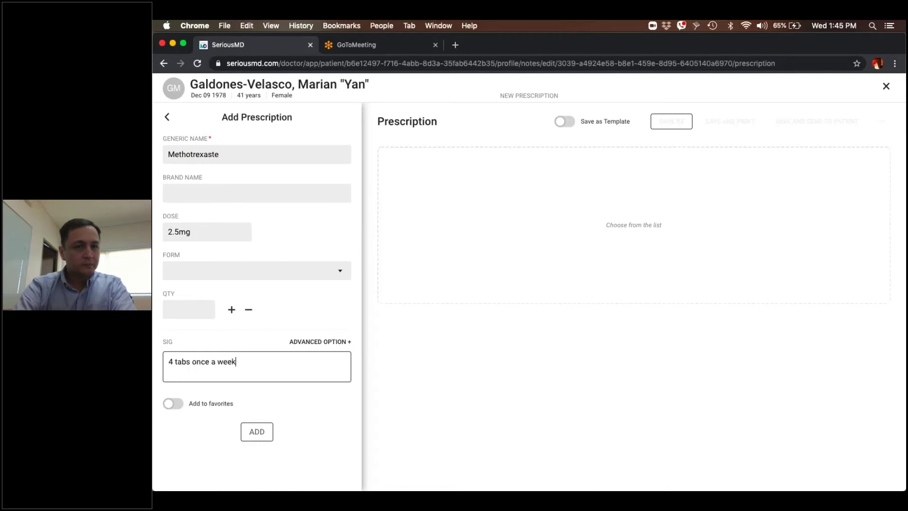
left_click(257, 431)
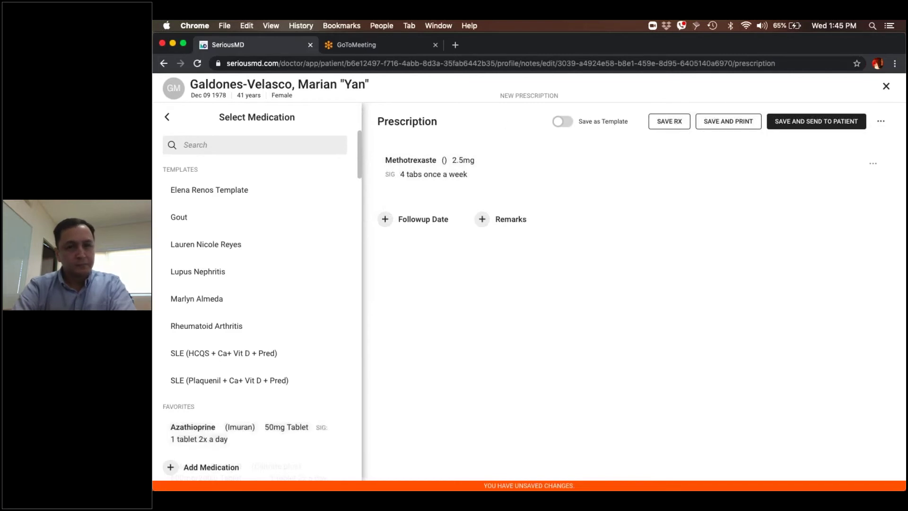
Look over the medication templates and favorites, and leave the Methotrexaste prescription without saving it.
left_click(676, 122)
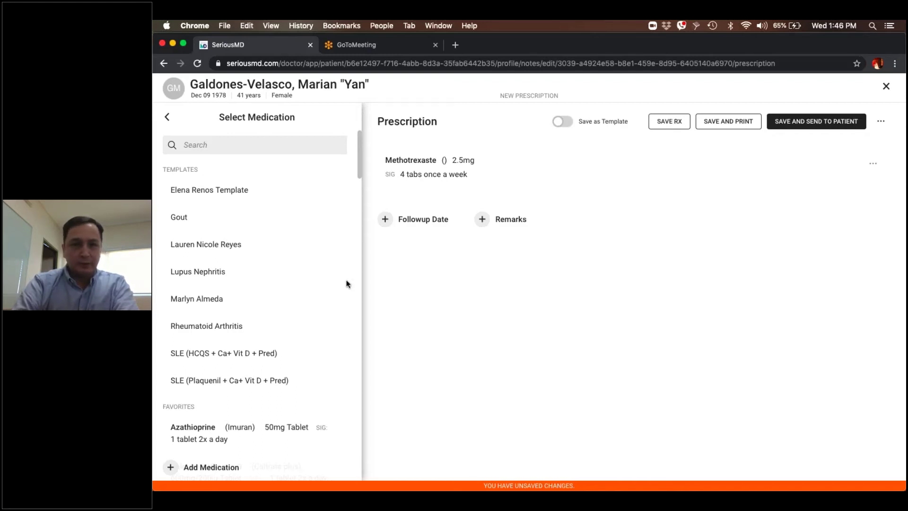
scroll(348, 284, "down", 3)
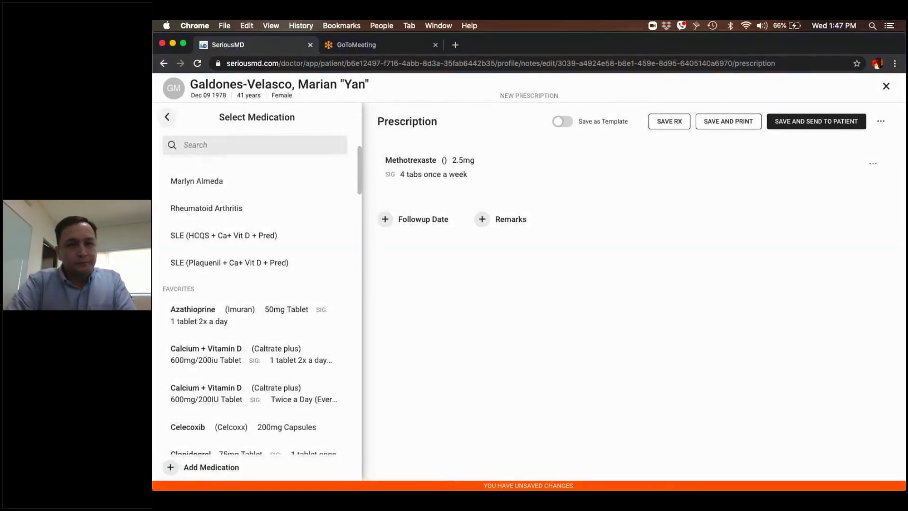
left_click(172, 117)
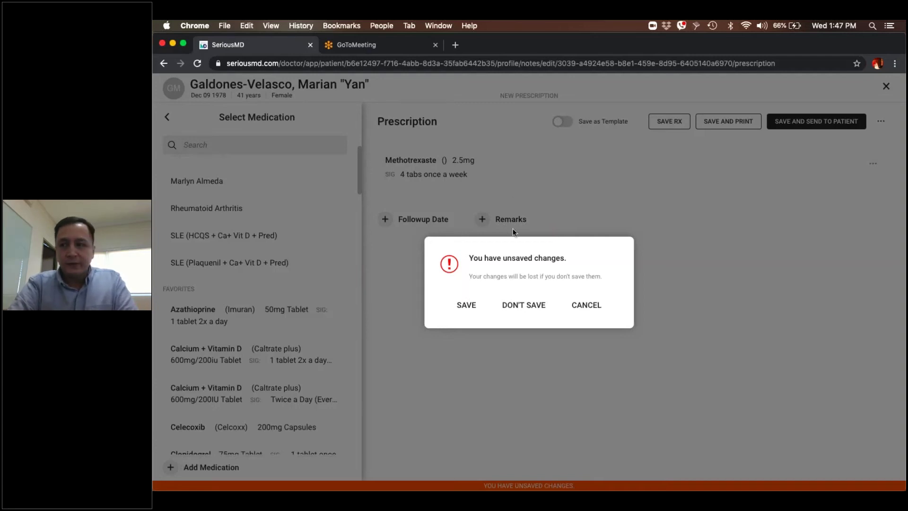
left_click(524, 307)
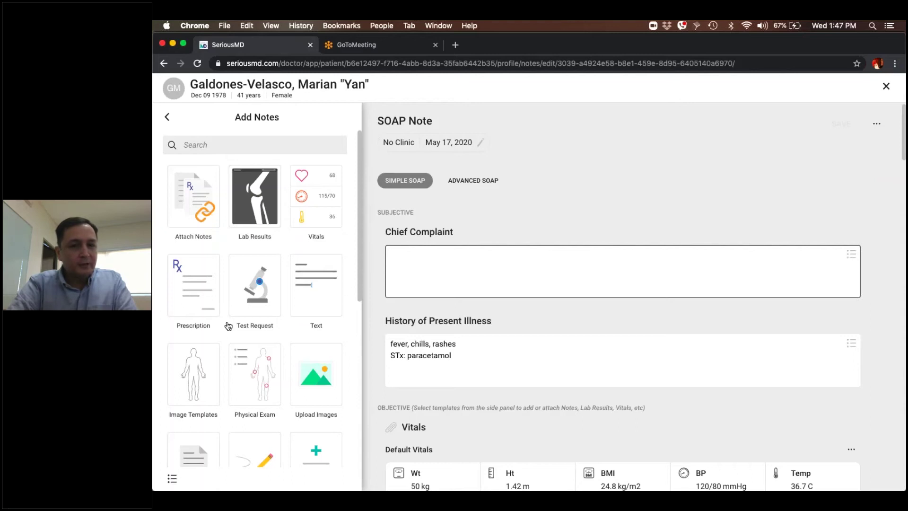
Fill a new prescription from the SLE (HCQS + Ca+ Vit D + Pred) template, and discard it without saving.
scroll(215, 338, "down", 4)
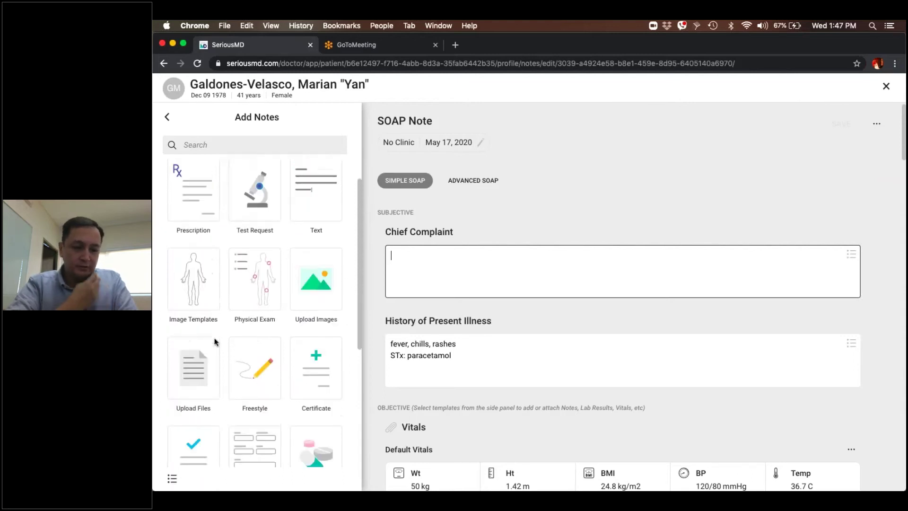
scroll(214, 338, "up", 4)
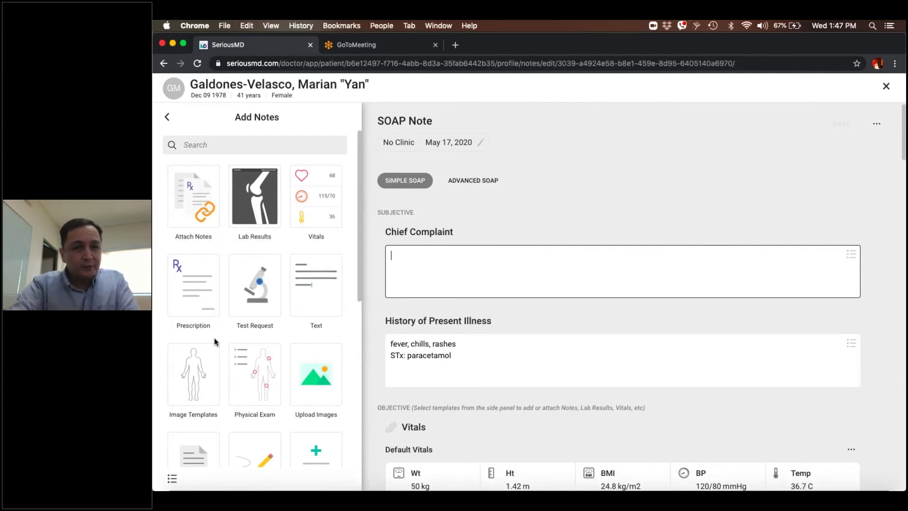
left_click(184, 310)
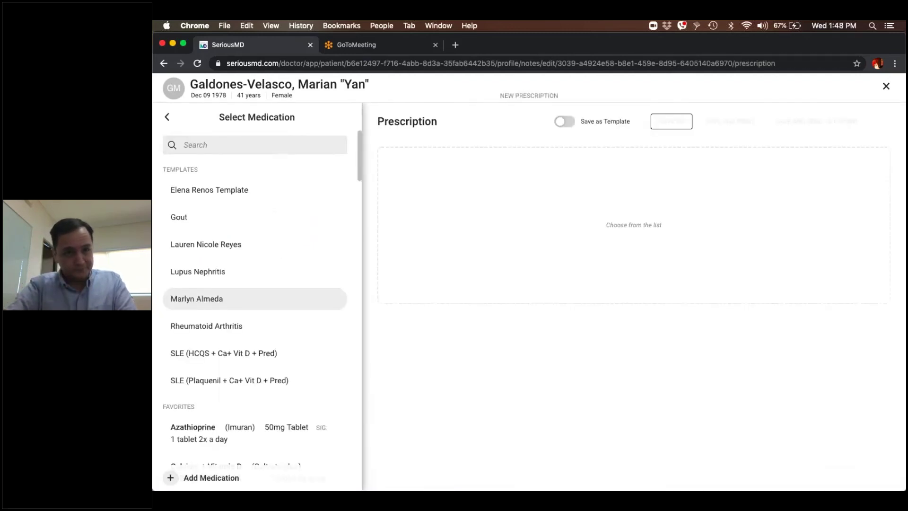
scroll(184, 300, "down", 3)
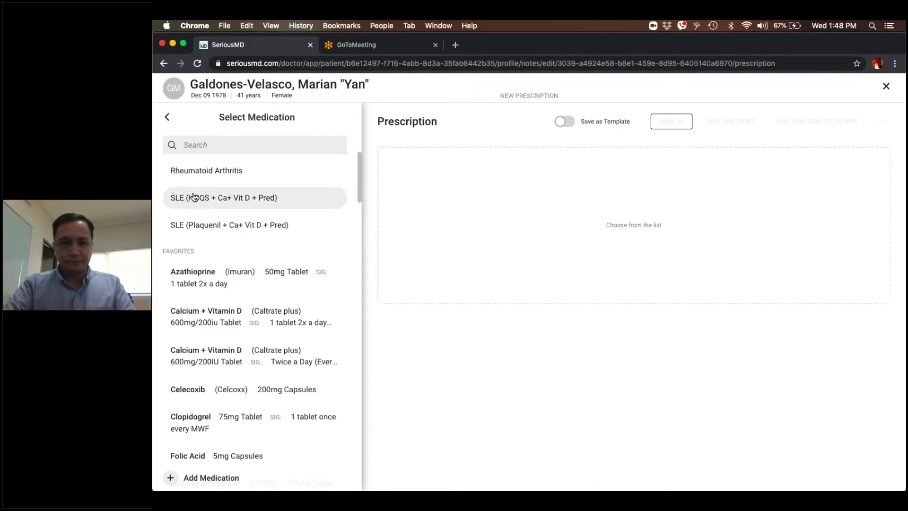
left_click(194, 197)
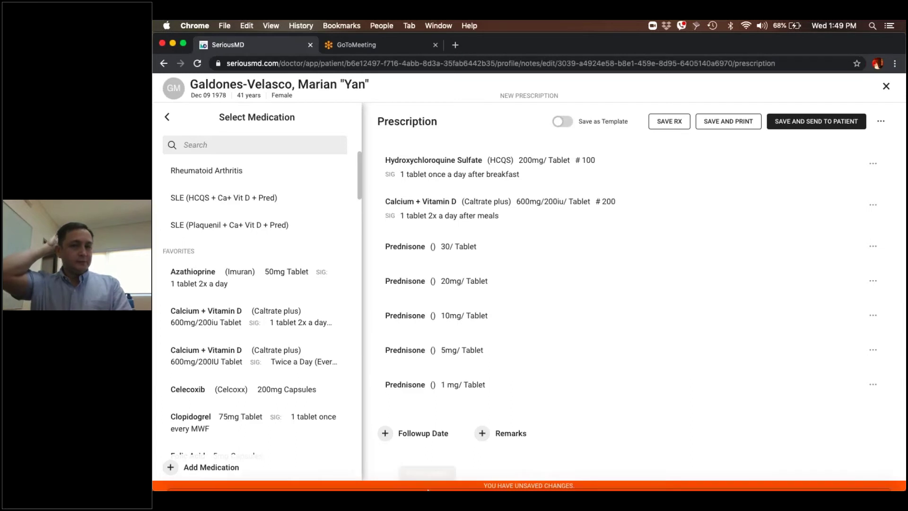
mouse_move(427, 490)
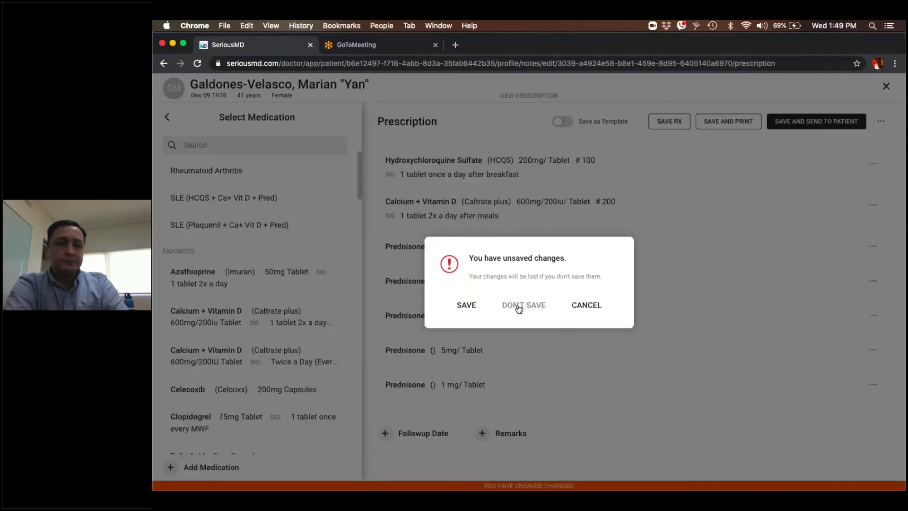
left_click(519, 307)
scroll(266, 378, "down", 5)
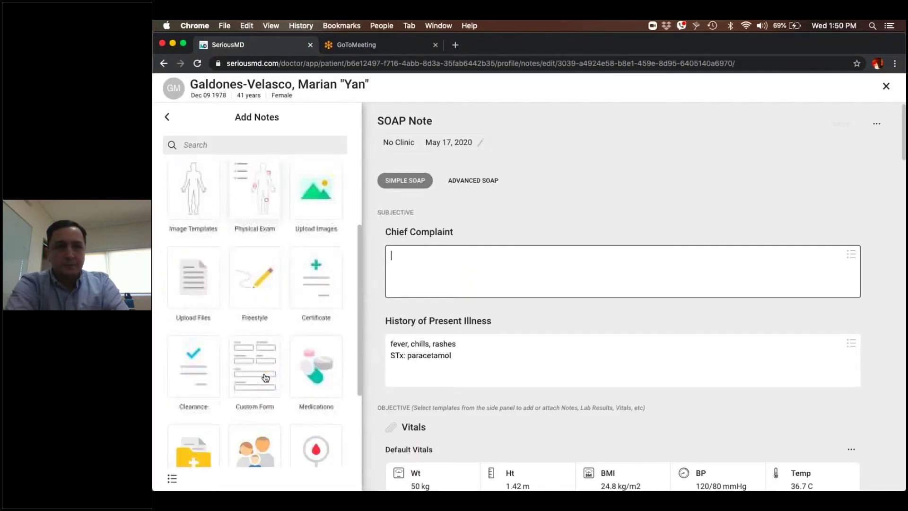
scroll(266, 378, "up", 2)
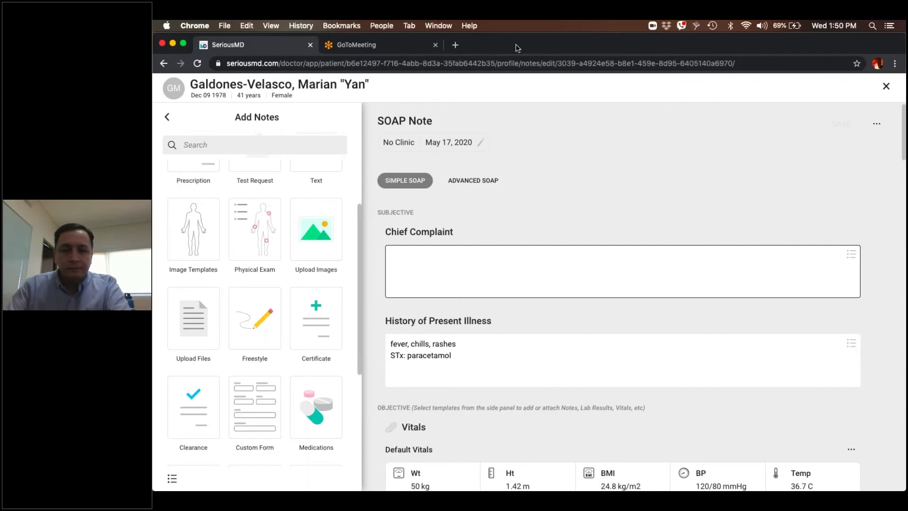
left_click(391, 255)
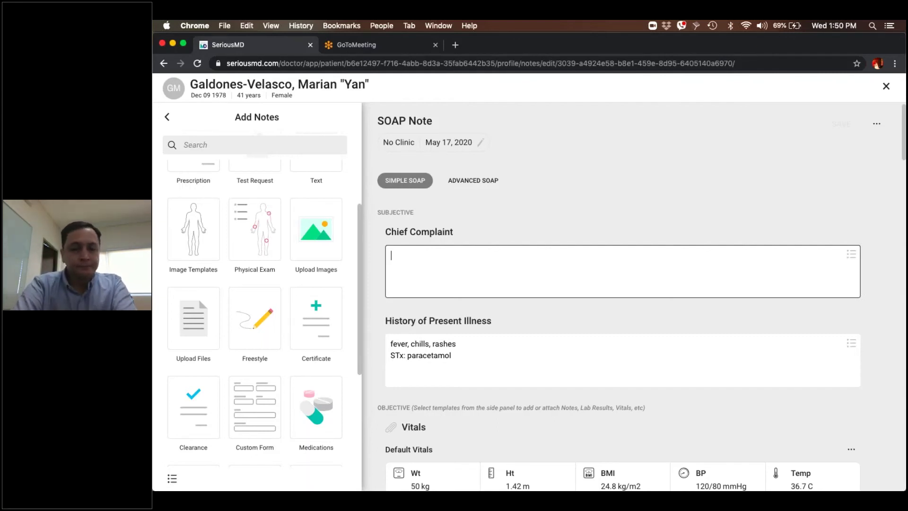